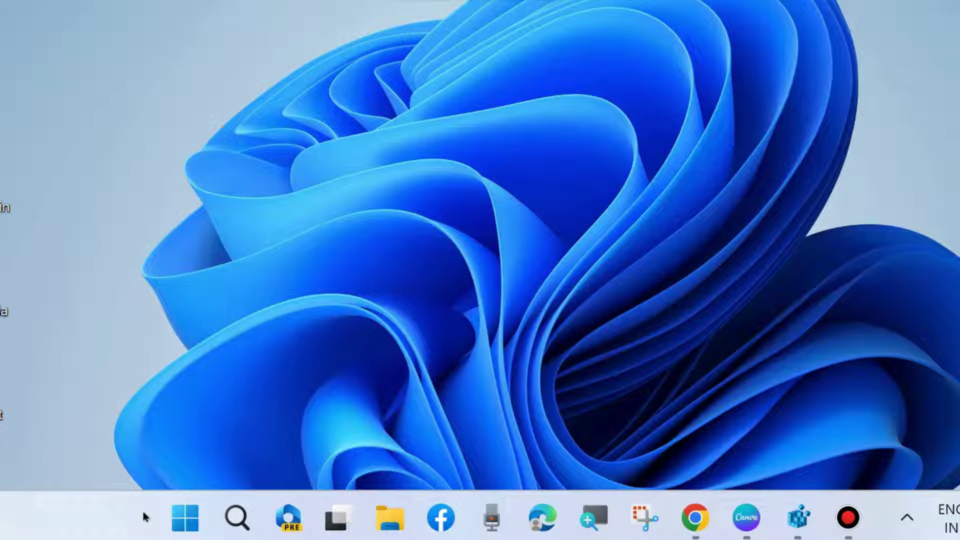
- End the Canva app from Task Manager's Apps list, leaving four apps, and close Task Manager
right_click(182, 514)
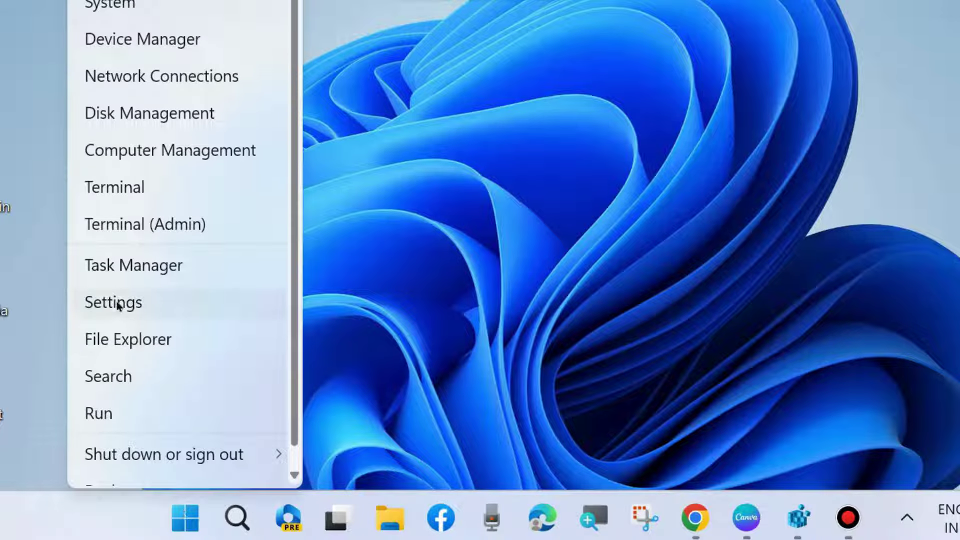
click(119, 265)
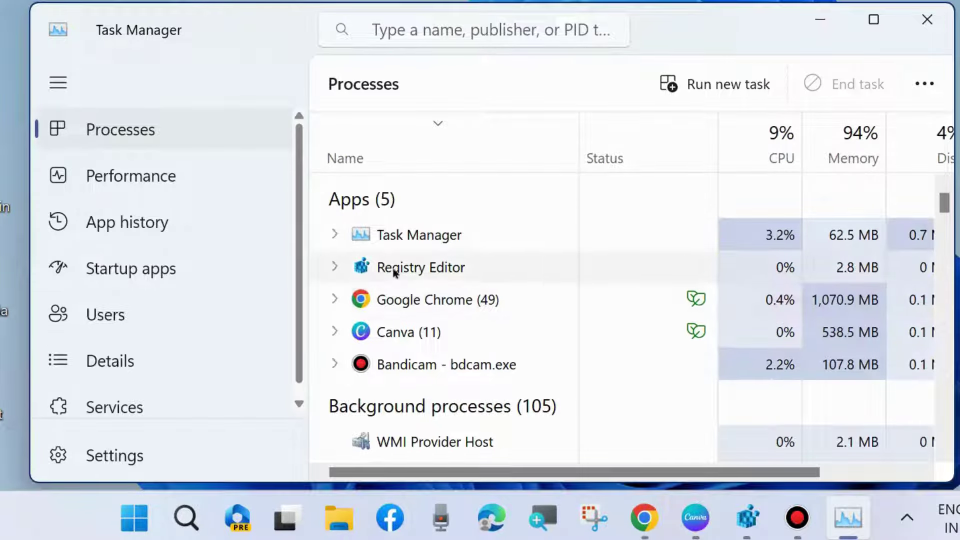
click(393, 330)
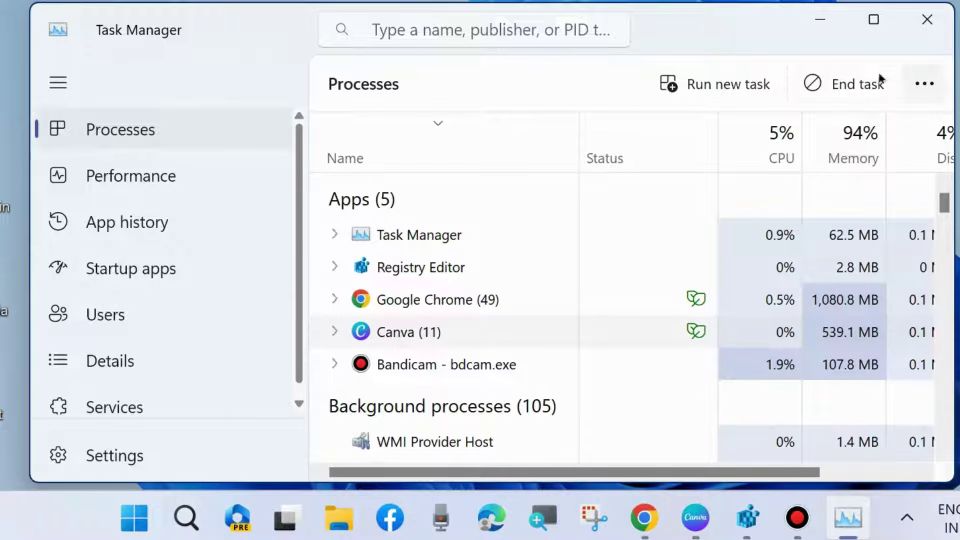
click(857, 84)
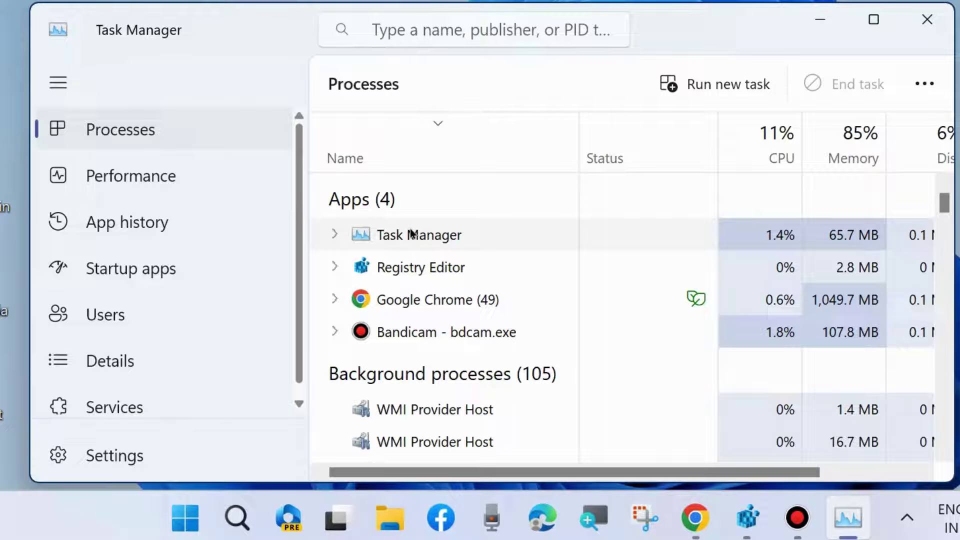
click(927, 20)
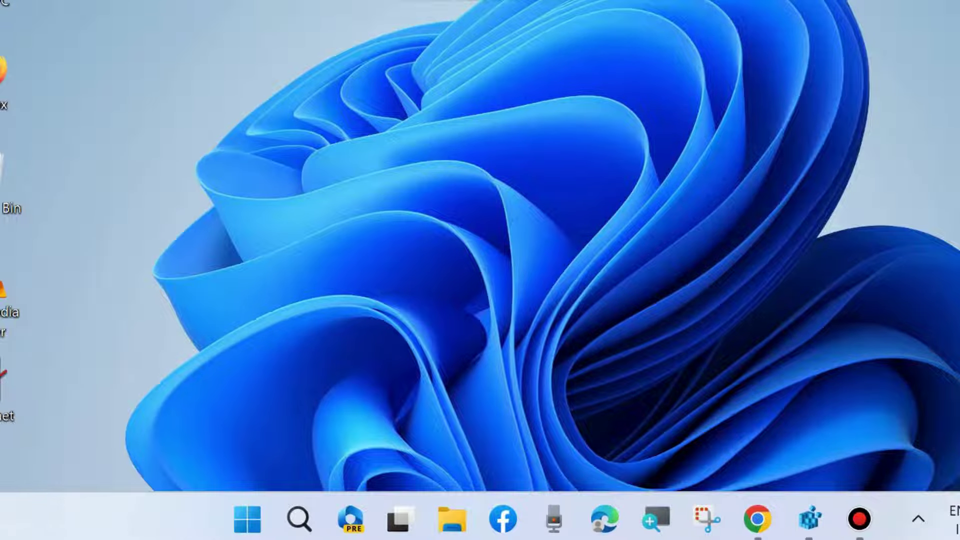
- Launch Control Panel from its desktop shortcut and enter the Programs category
drag(16, 180, 447, 149)
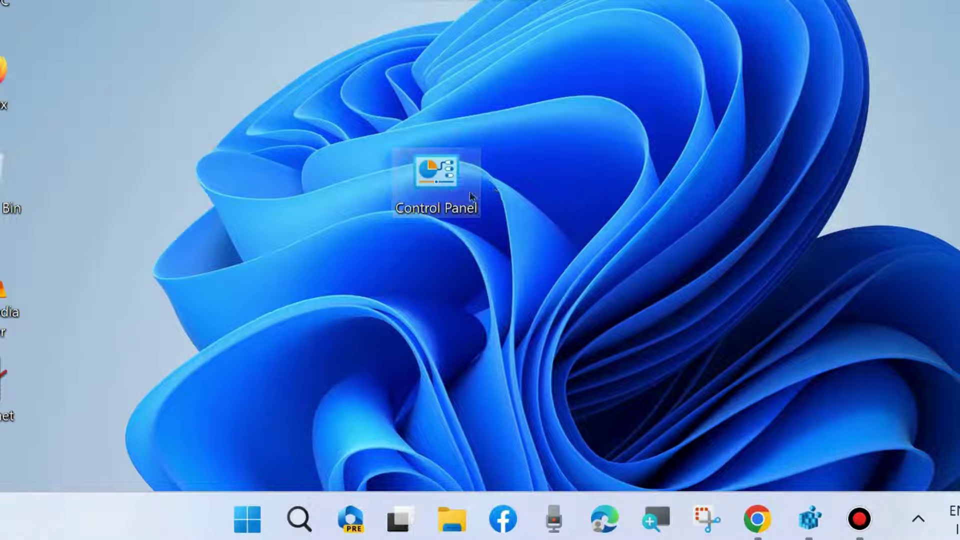
double_click(437, 184)
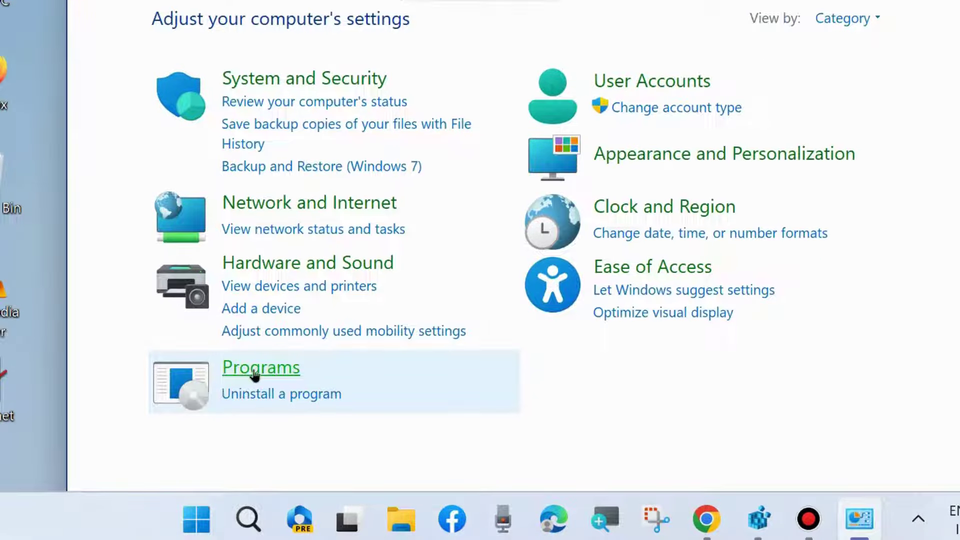
click(257, 368)
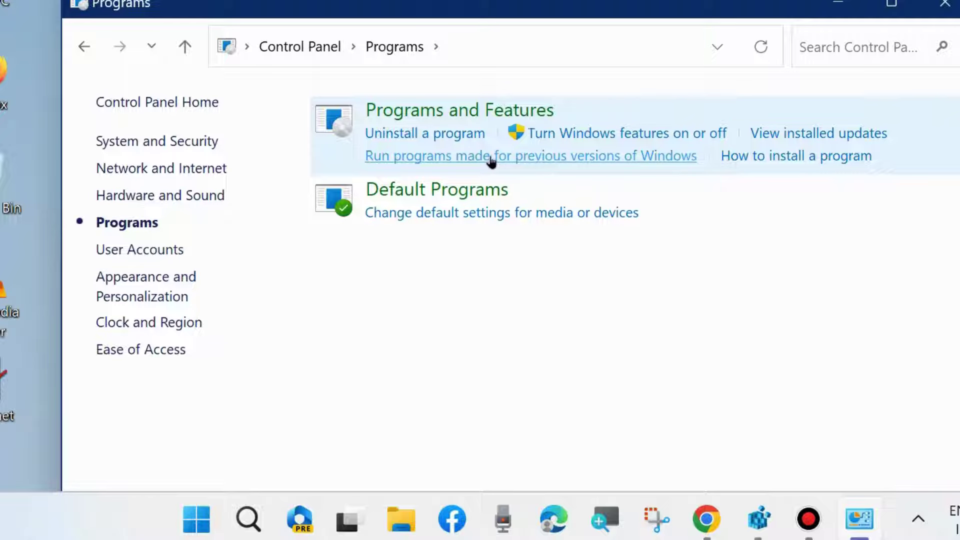
- Start 'Run programs made for previous versions of Windows' via Advanced and detect compatibility issues
click(524, 158)
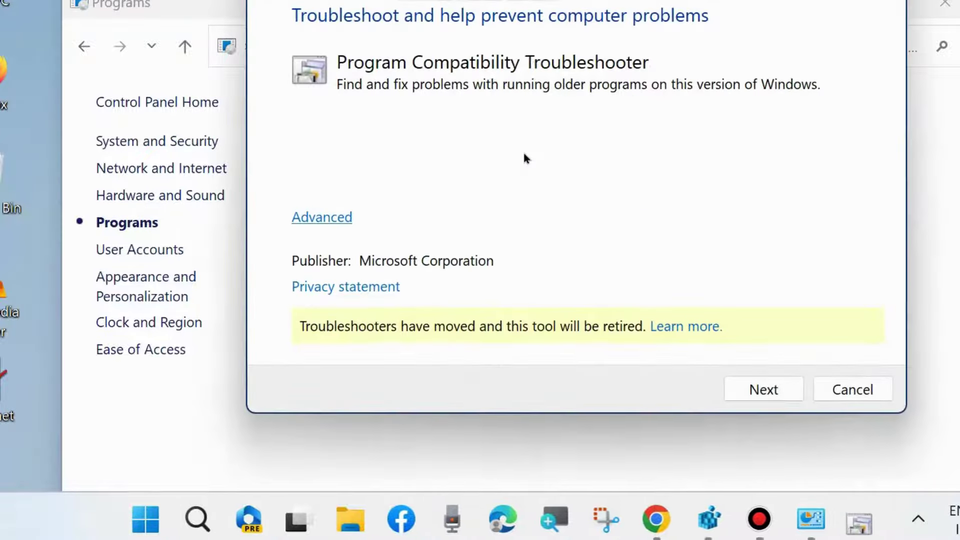
drag(519, 4, 498, 31)
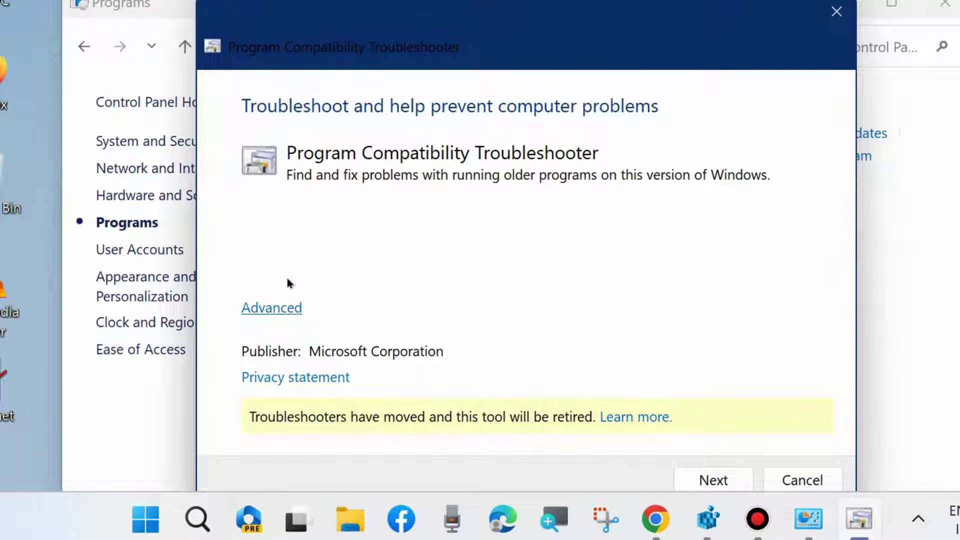
click(262, 312)
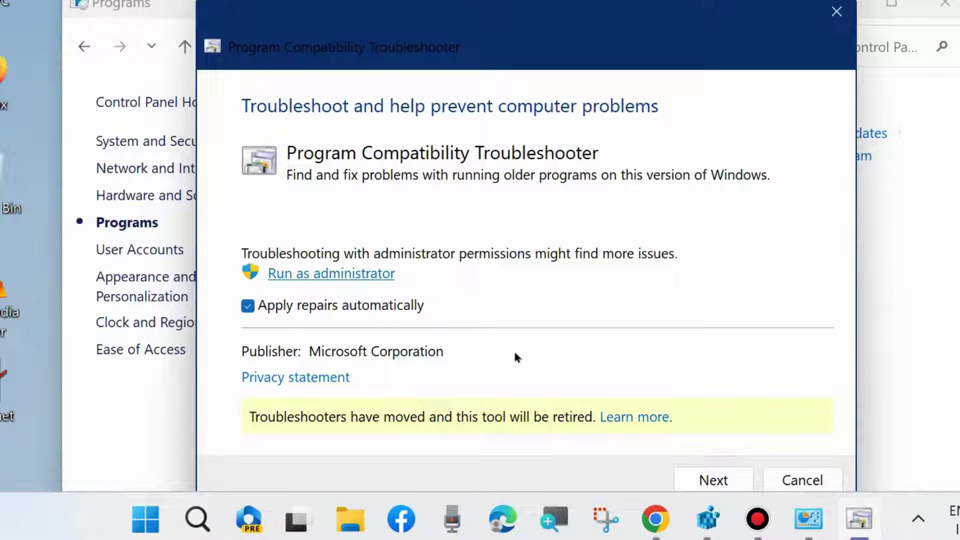
click(723, 480)
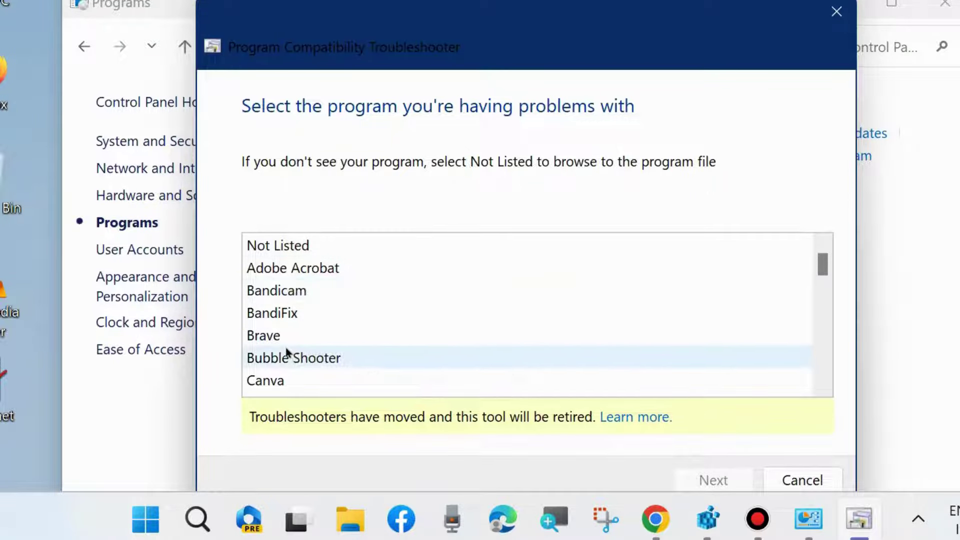
scroll(291, 330, down, 3)
scroll(289, 345, down, 3)
scroll(287, 352, down, 3)
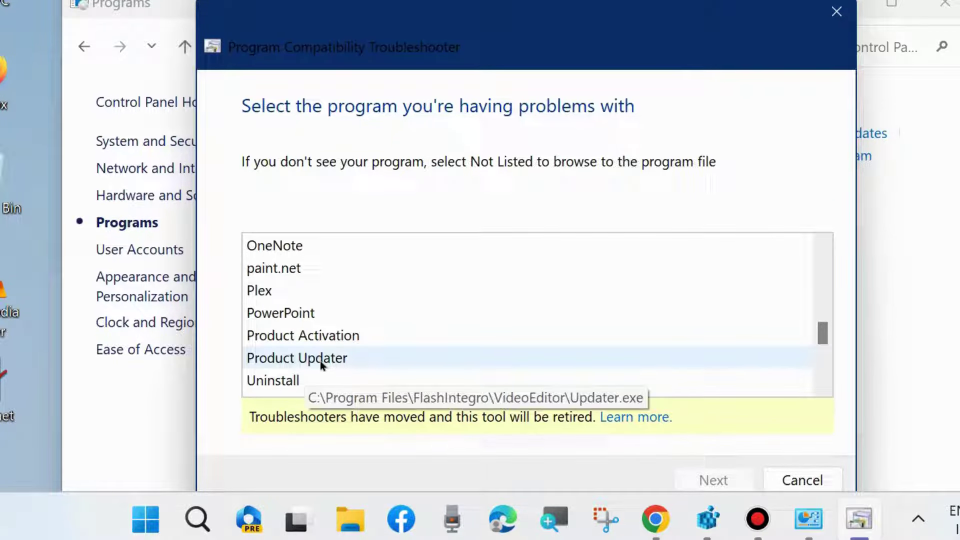
scroll(320, 364, down, 3)
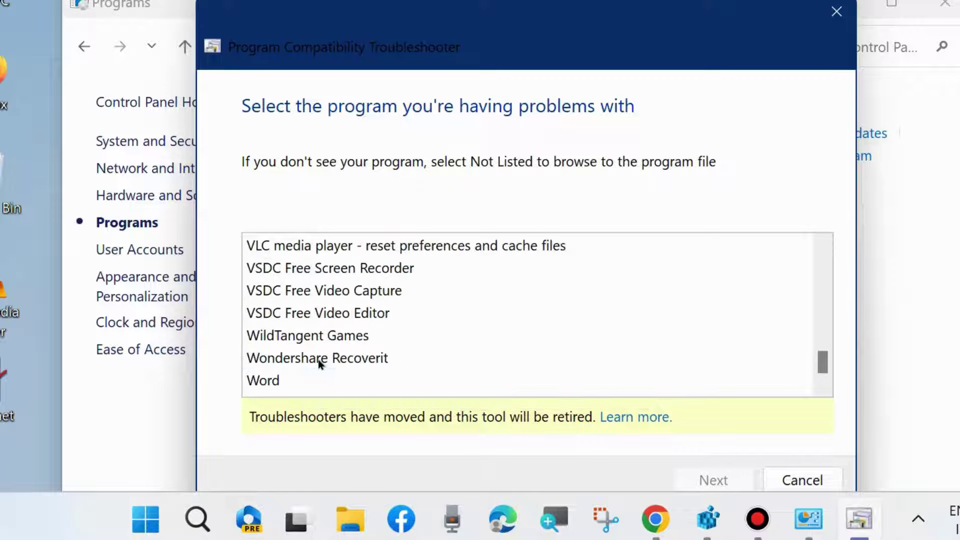
scroll(321, 364, down, 1)
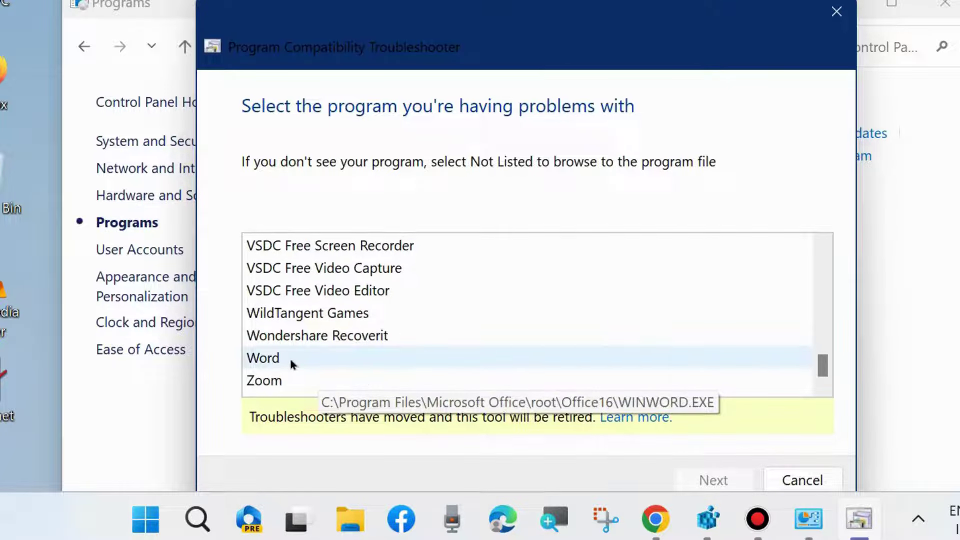
scroll(290, 357, up, 3)
scroll(291, 363, up, 3)
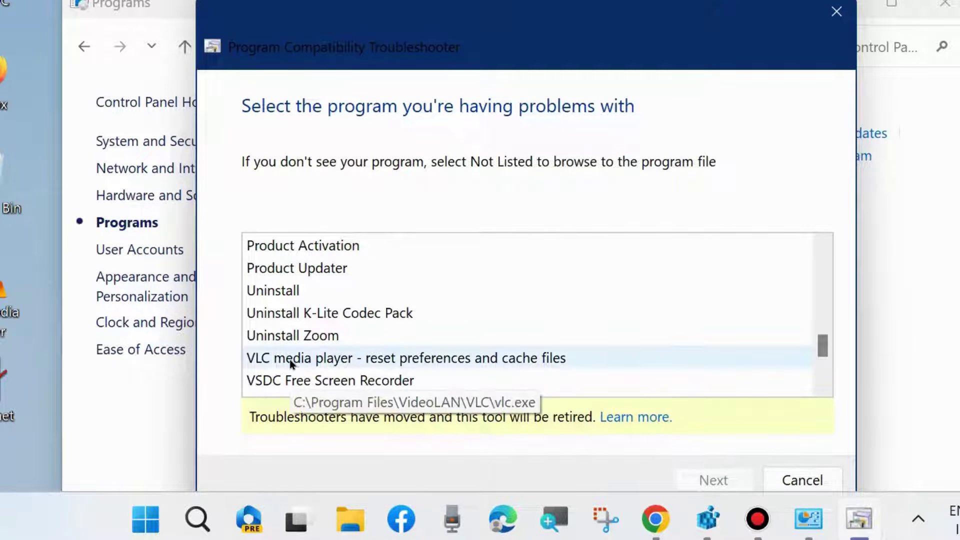
scroll(290, 359, up, 1)
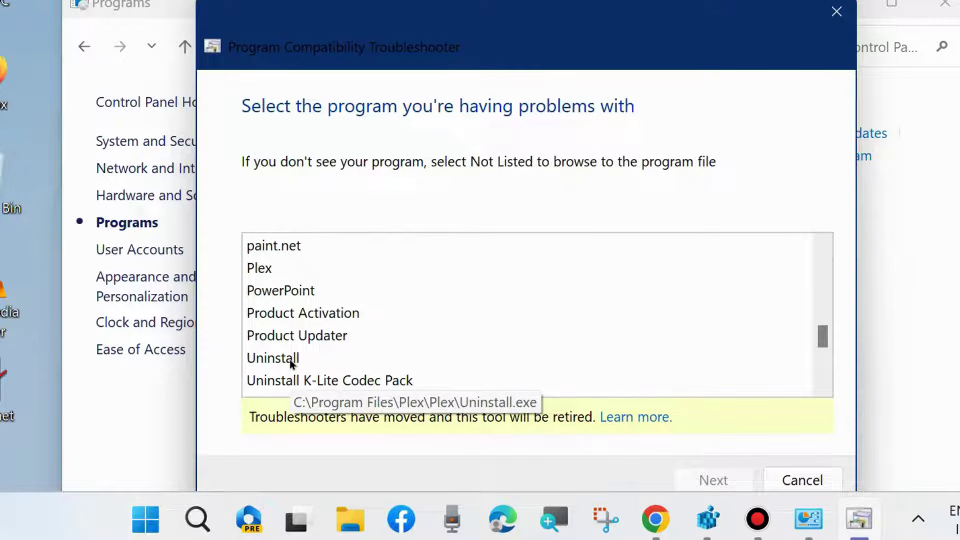
scroll(291, 363, up, 1)
scroll(291, 363, up, 1)
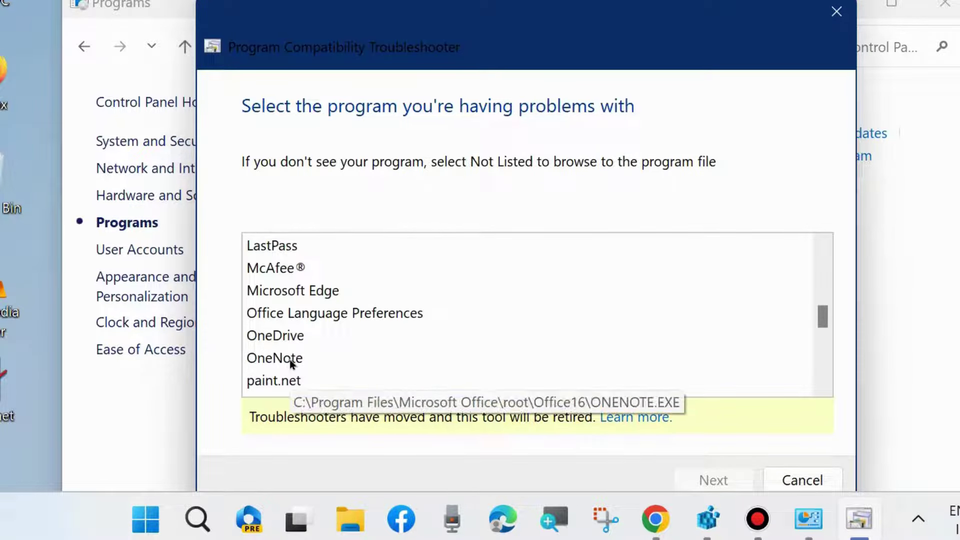
scroll(291, 363, up, 1)
scroll(291, 363, up, 1)
scroll(291, 363, up, 1)
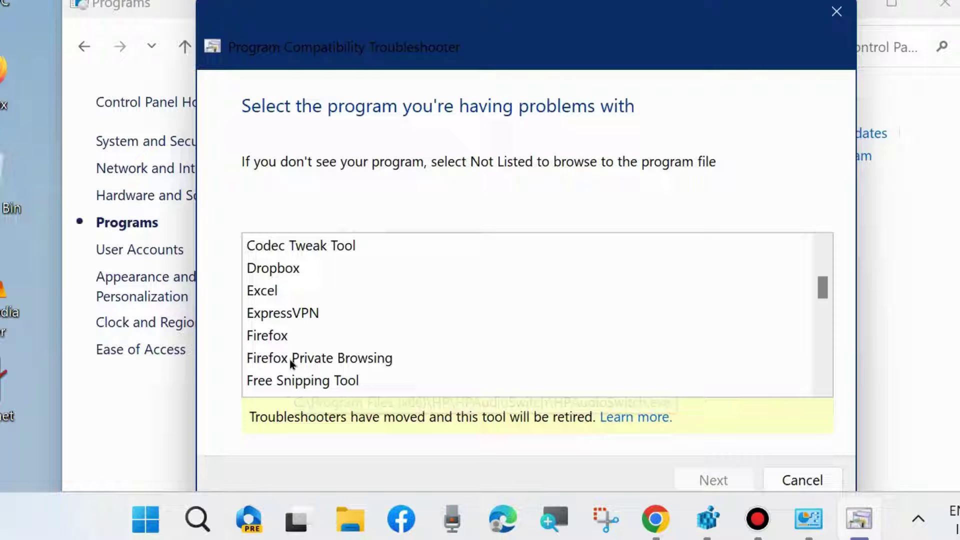
scroll(291, 363, up, 1)
scroll(291, 363, up, 1)
scroll(292, 363, up, 1)
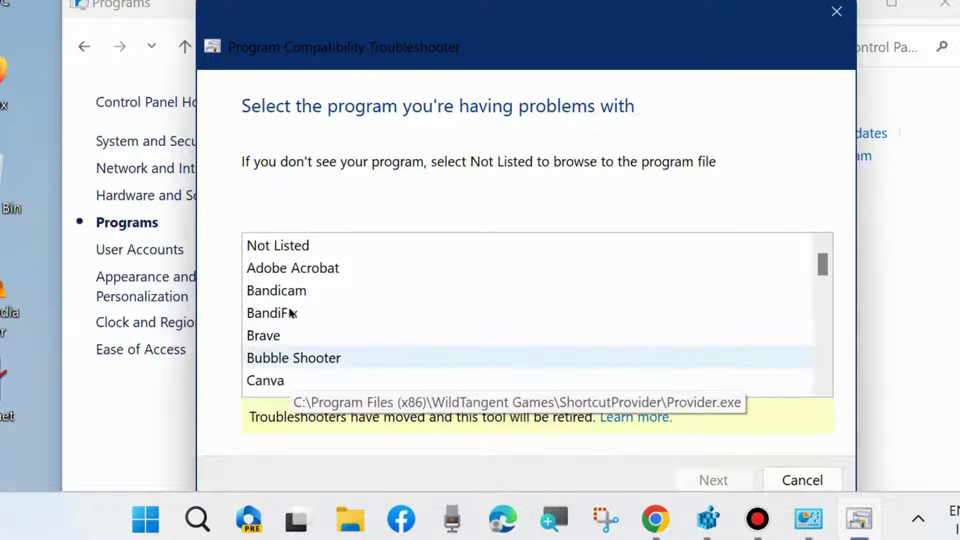
- Choose Not Listed as the problem program in the troubleshooter's program list
click(289, 245)
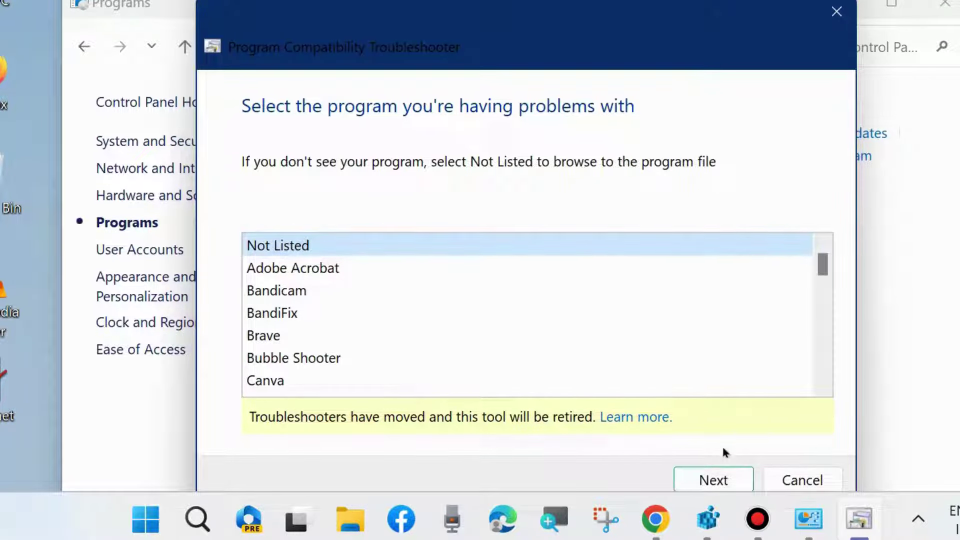
- Reach the program file location step with Browse, then close the troubleshooter and Control Panel
click(713, 479)
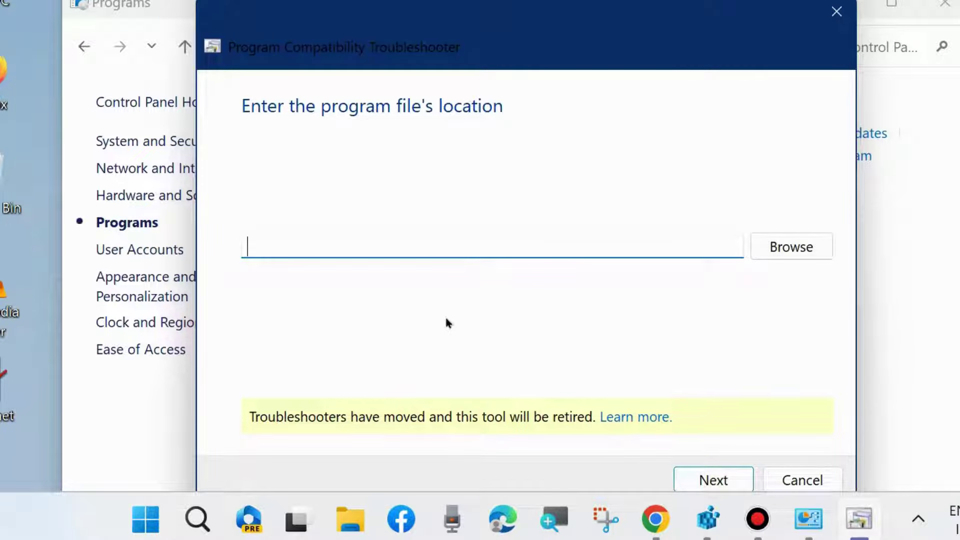
click(786, 250)
click(835, 11)
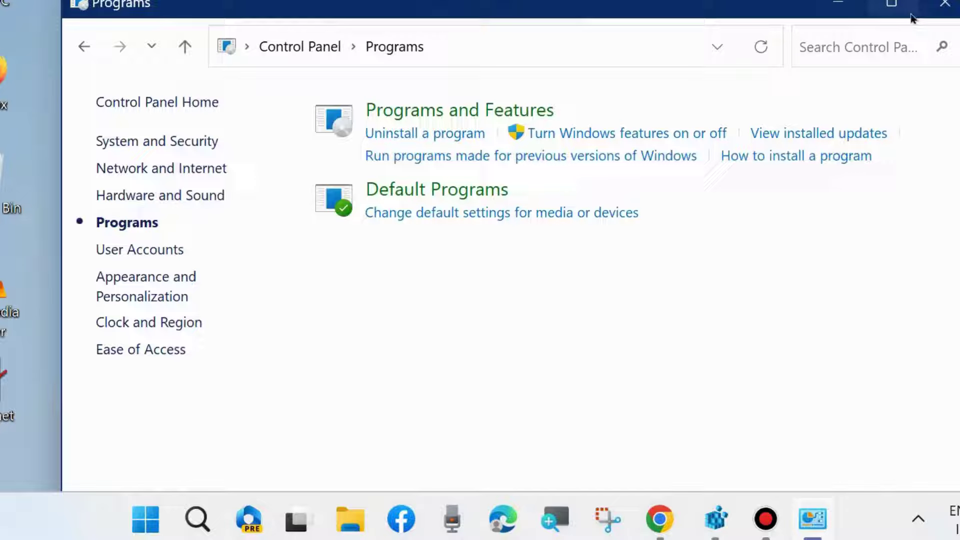
click(944, 6)
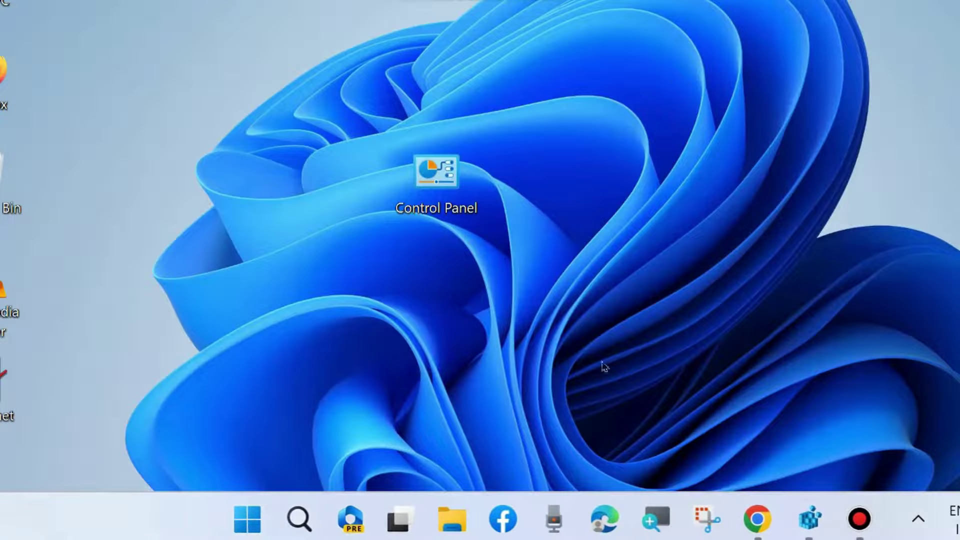
- Launch System Configuration by running msconfig from the Run dialog
right_click(252, 510)
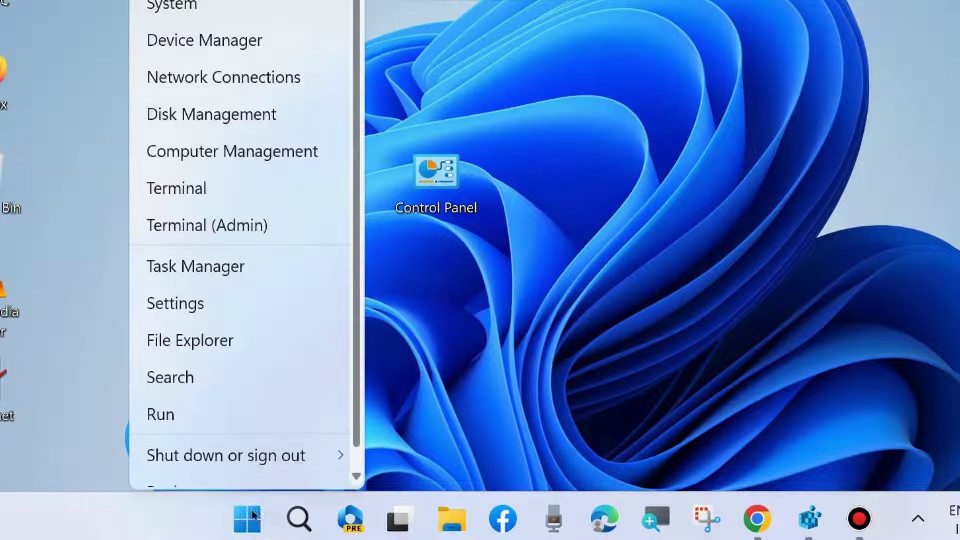
click(175, 412)
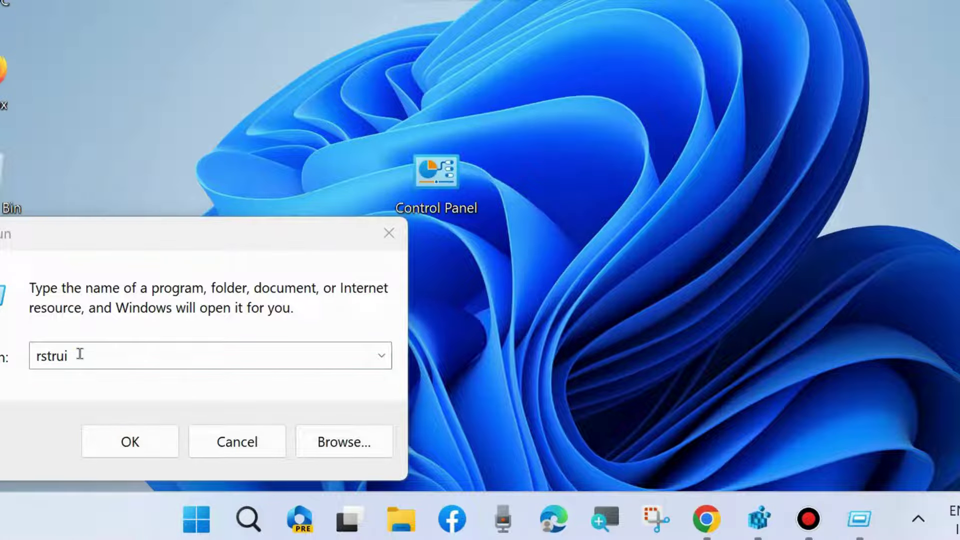
key(BackSpace)
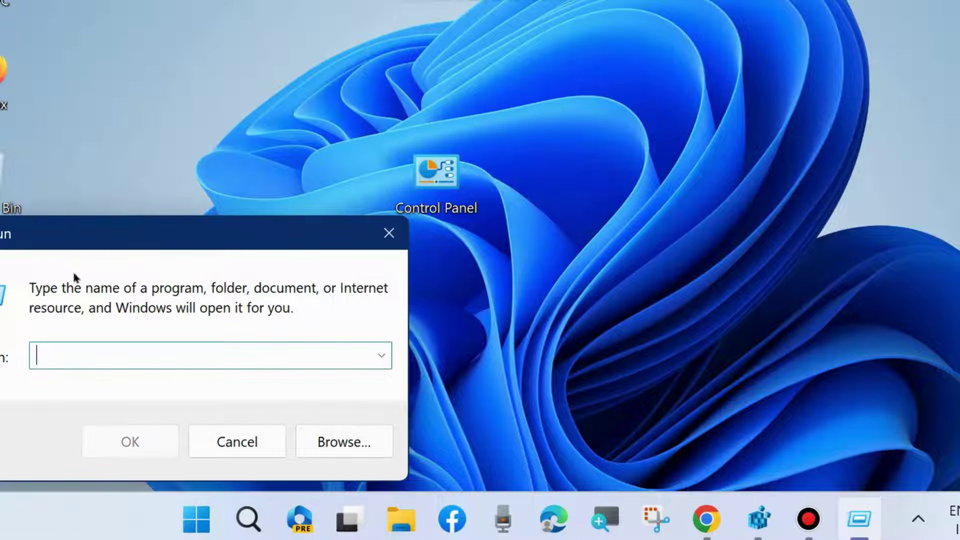
drag(76, 232, 435, 90)
text(m)
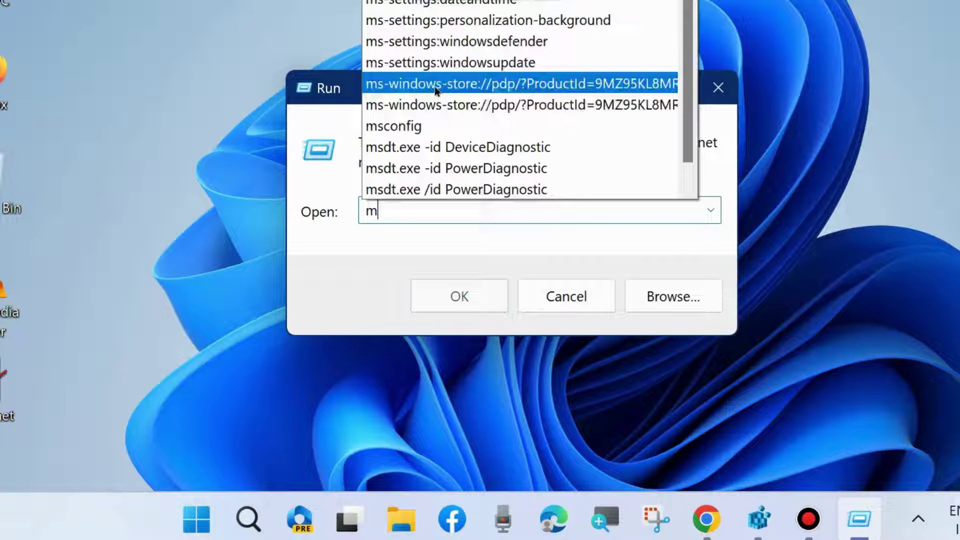
text(sconfig)
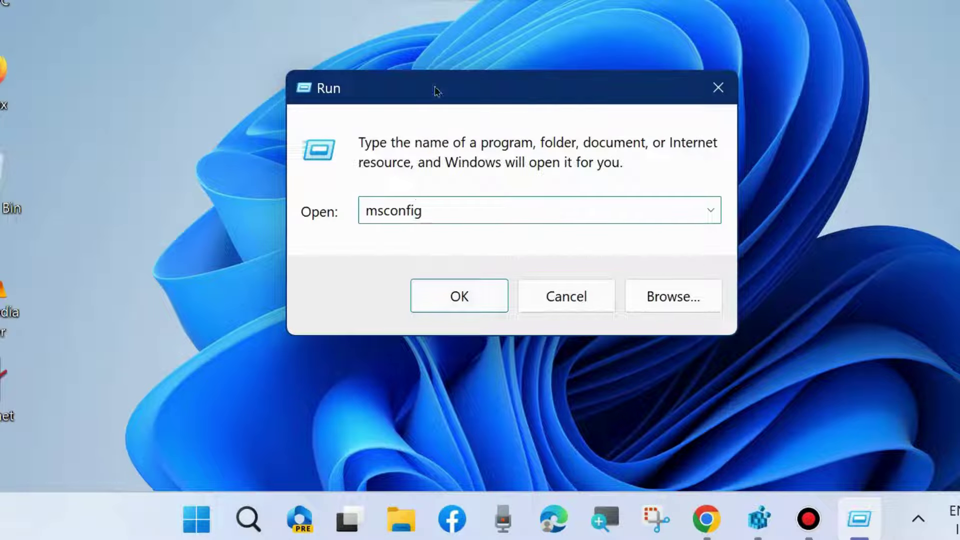
click(459, 296)
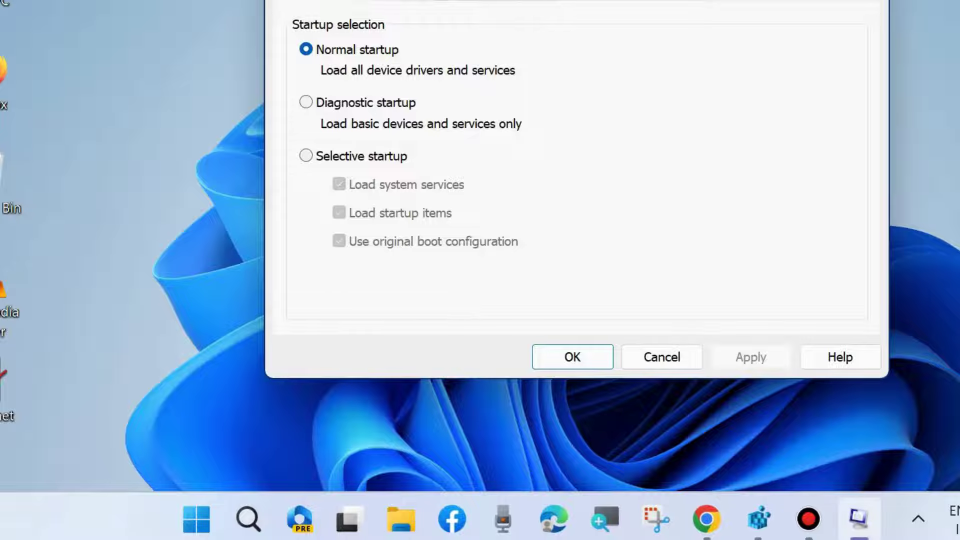
- Hide all Microsoft services on the Services tab, then launch Task Manager's startup apps from the Startup tab
drag(516, 2, 525, 23)
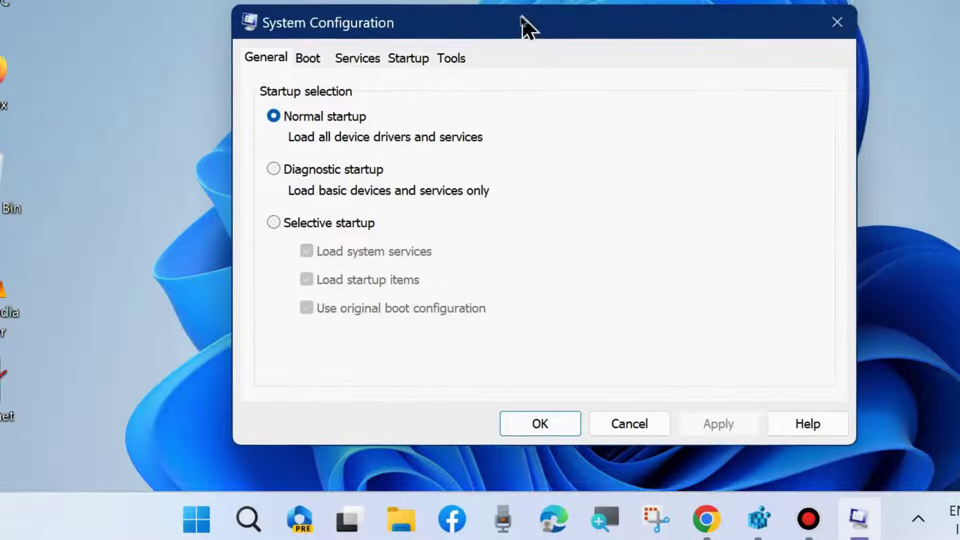
click(354, 59)
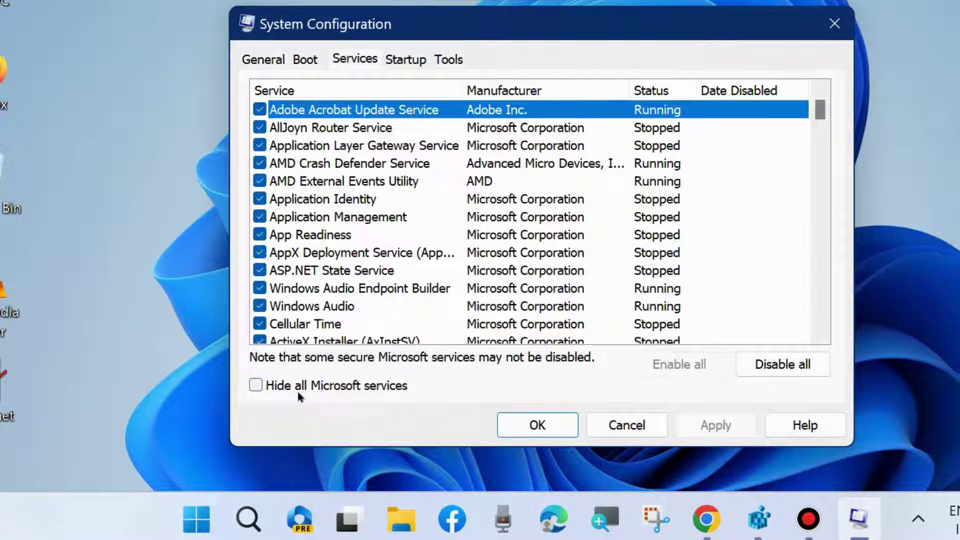
click(255, 385)
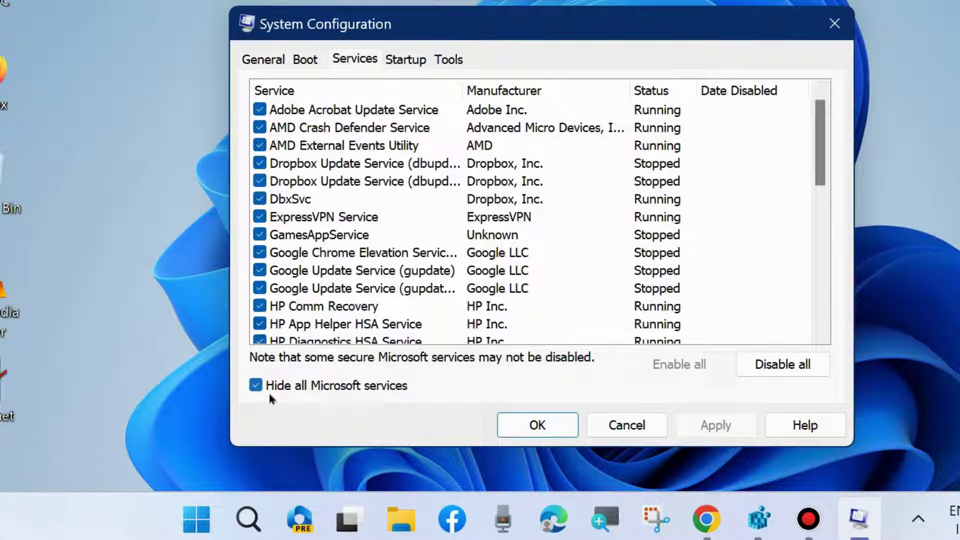
click(782, 365)
click(405, 60)
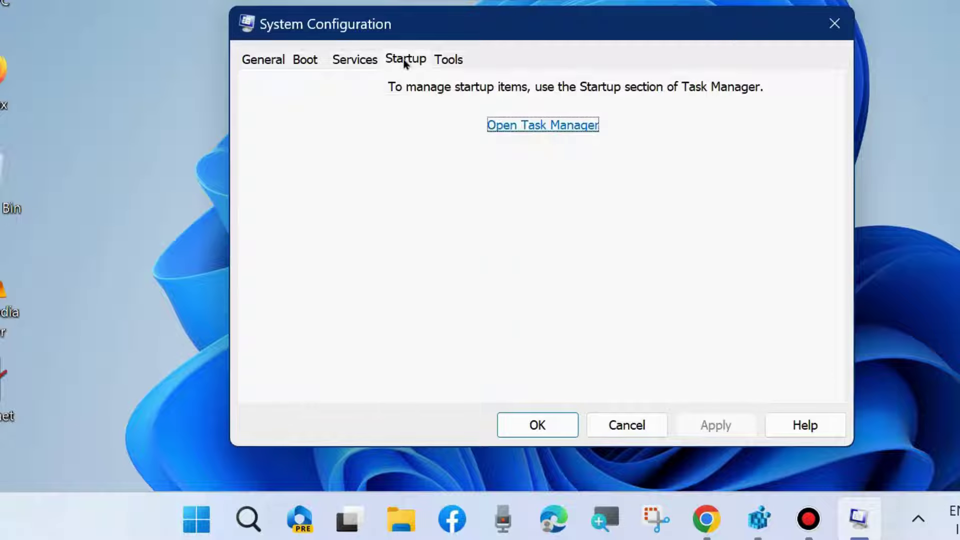
click(537, 126)
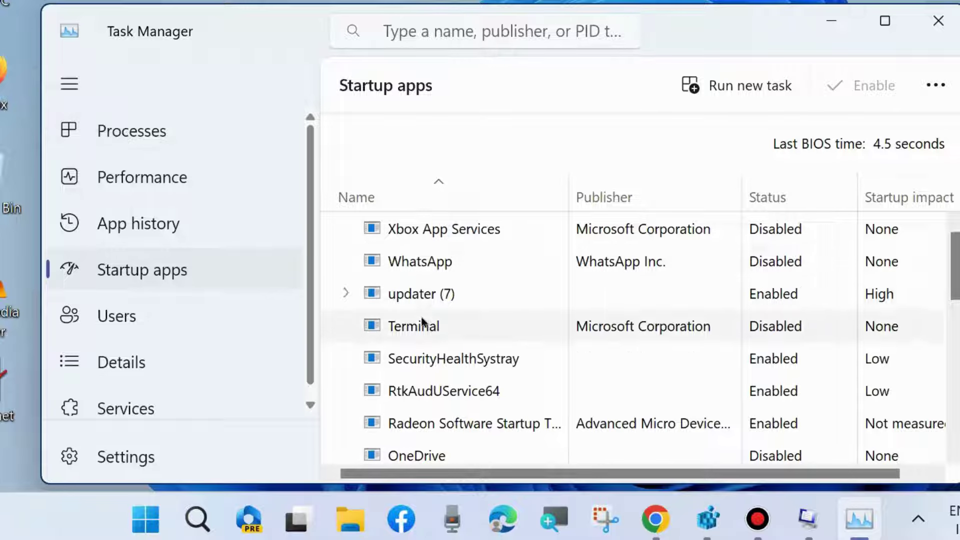
scroll(694, 321, down, 1)
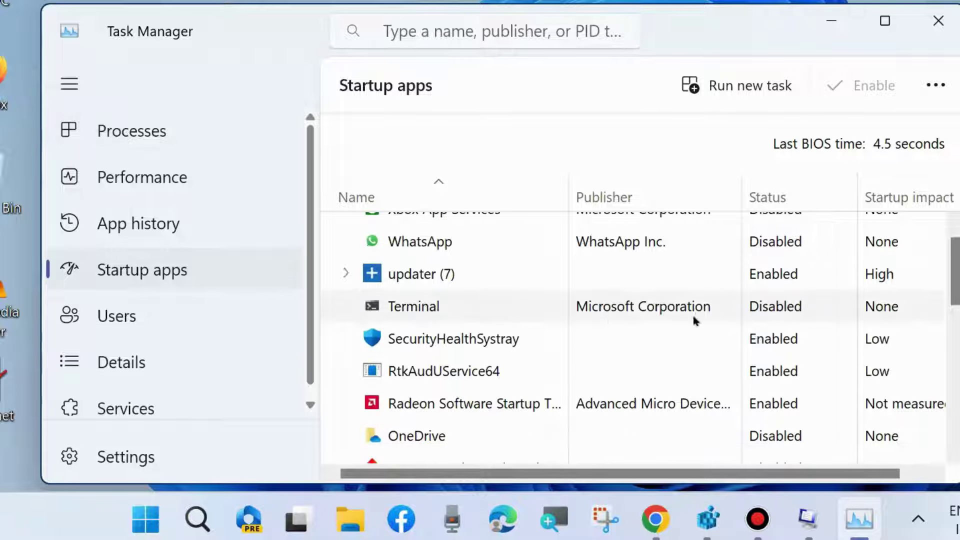
- Check the Disable options for updater (7) and RtkAudUService64 startup entries, then close Task Manager
right_click(420, 274)
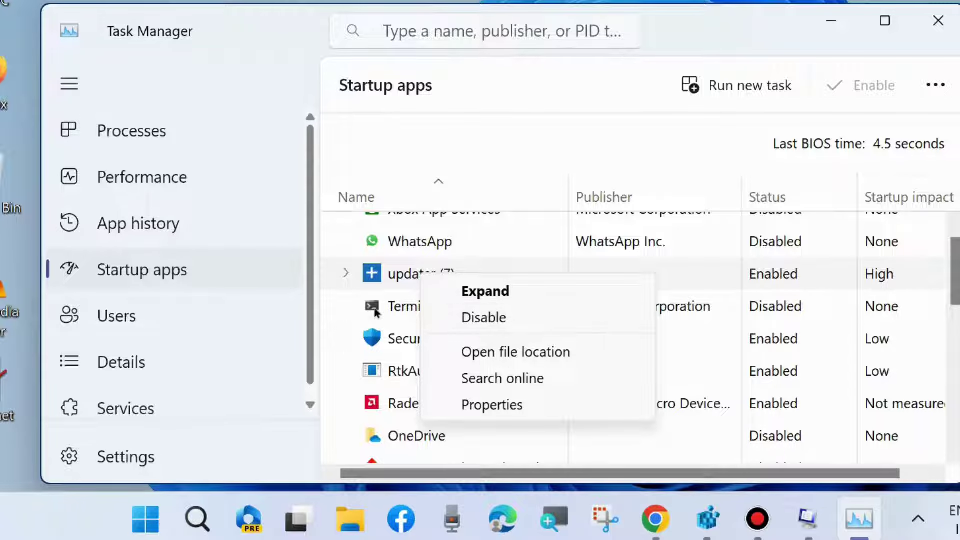
click(710, 26)
scroll(481, 295, down, 2)
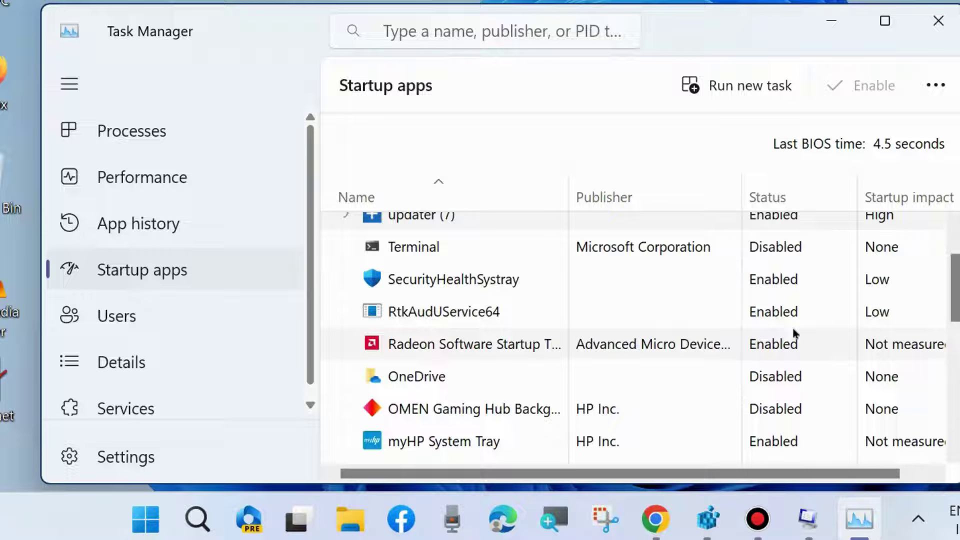
right_click(423, 311)
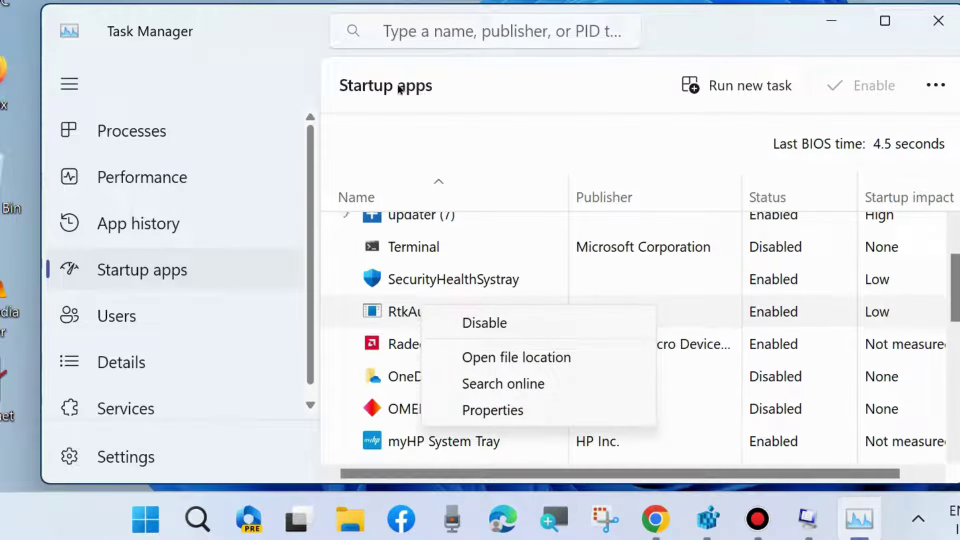
click(938, 23)
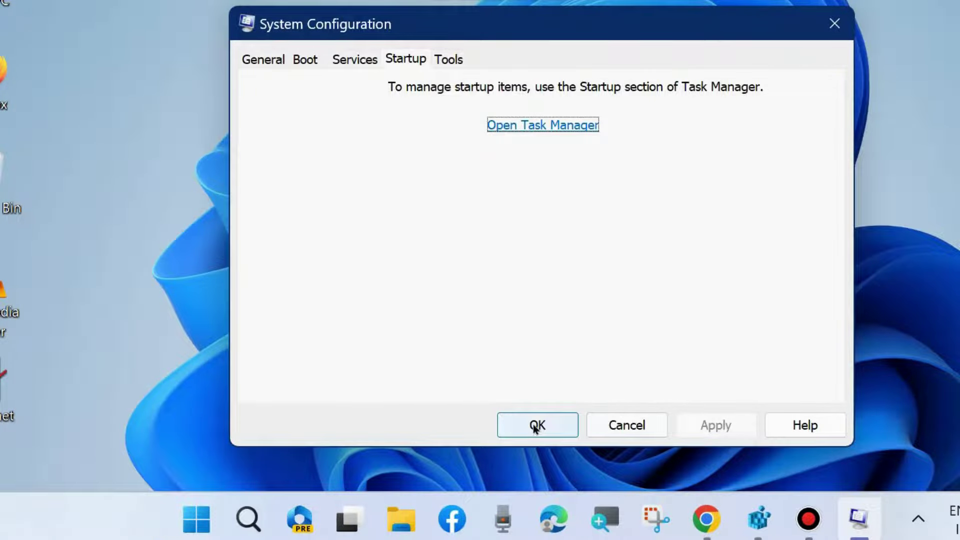
- Close System Configuration with OK and view the Shut down or sign out choices without restarting
click(537, 426)
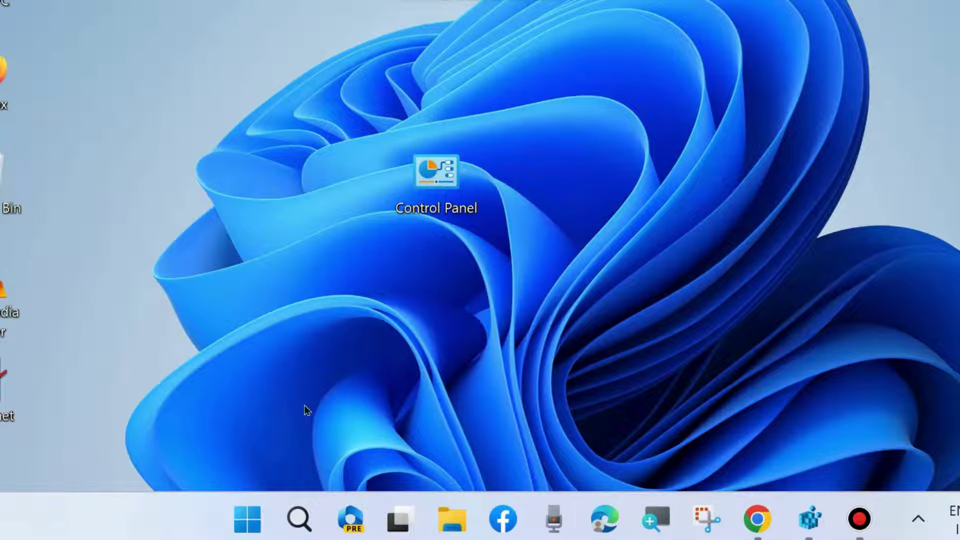
right_click(248, 518)
mouse_move(225, 455)
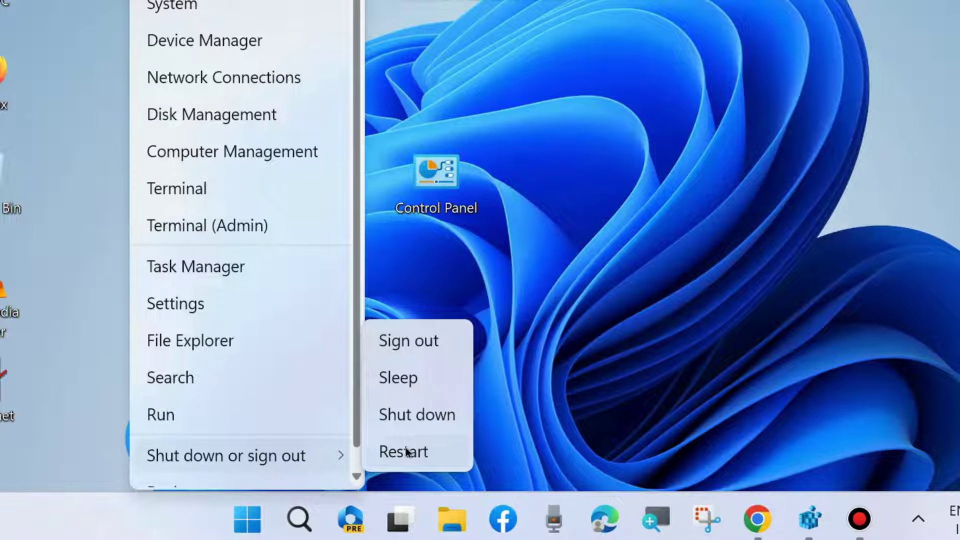
click(638, 53)
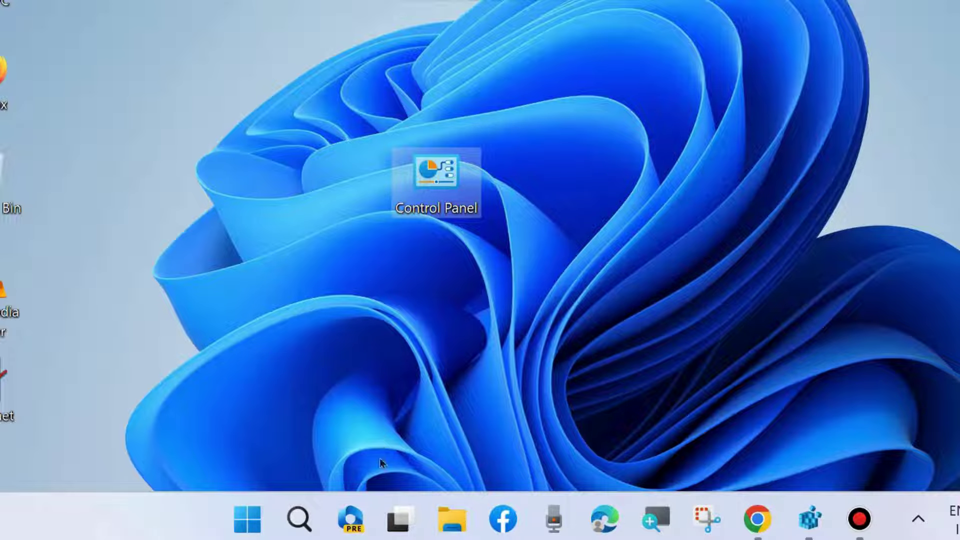
- Run appwiz.cpl from the Run dialog to show the 36 installed programs list
right_click(248, 518)
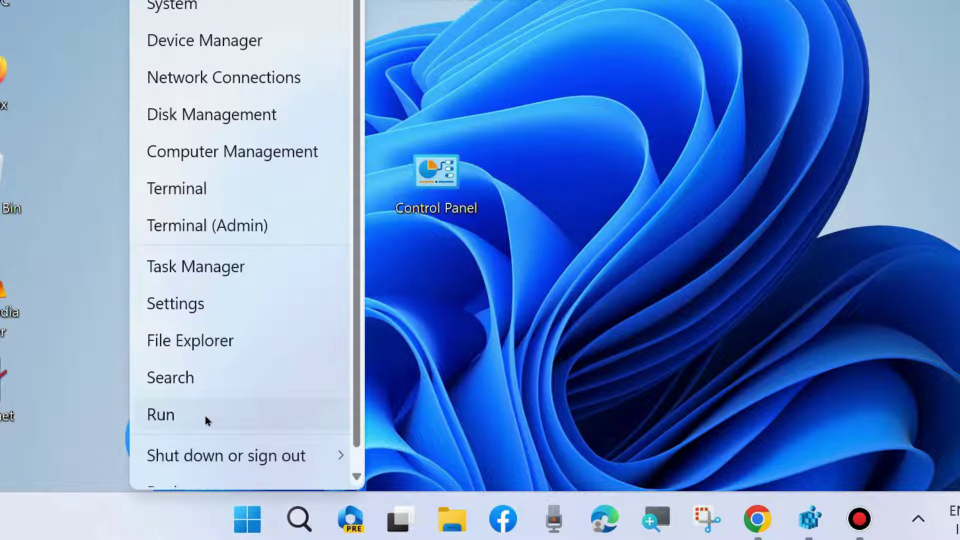
click(205, 415)
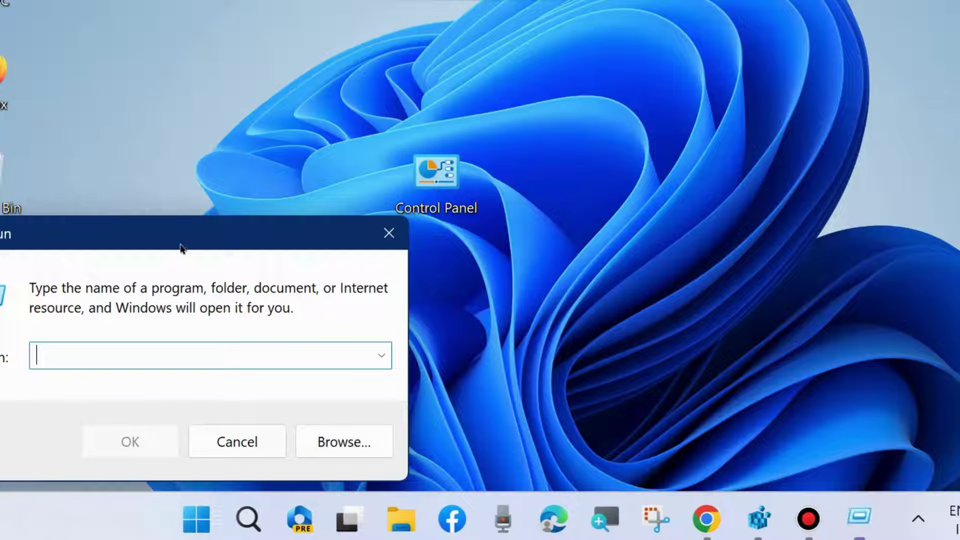
drag(190, 244, 405, 97)
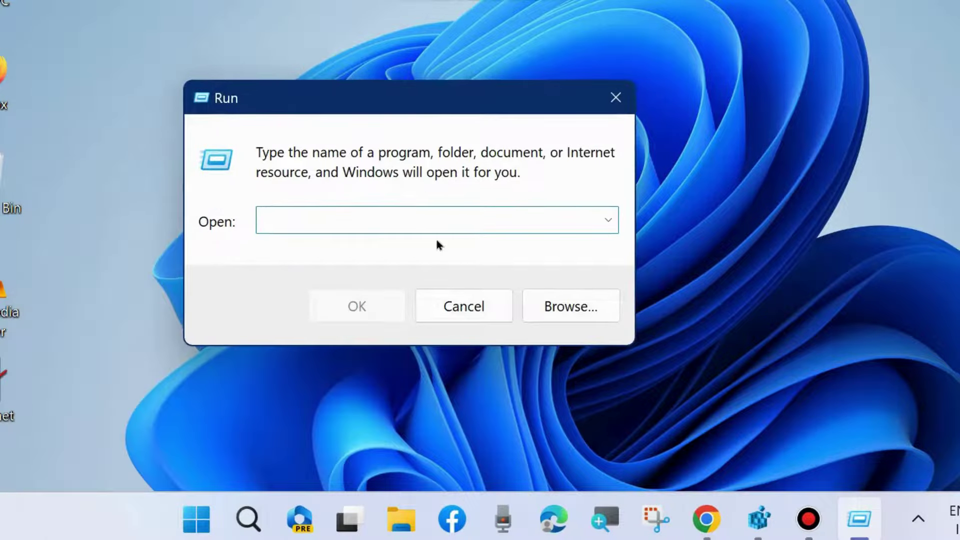
text(appwi)
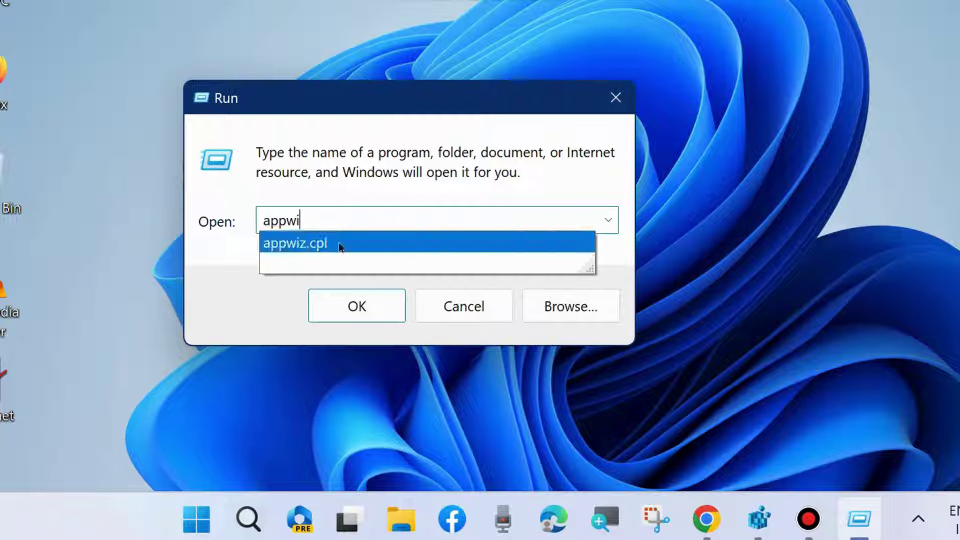
click(322, 243)
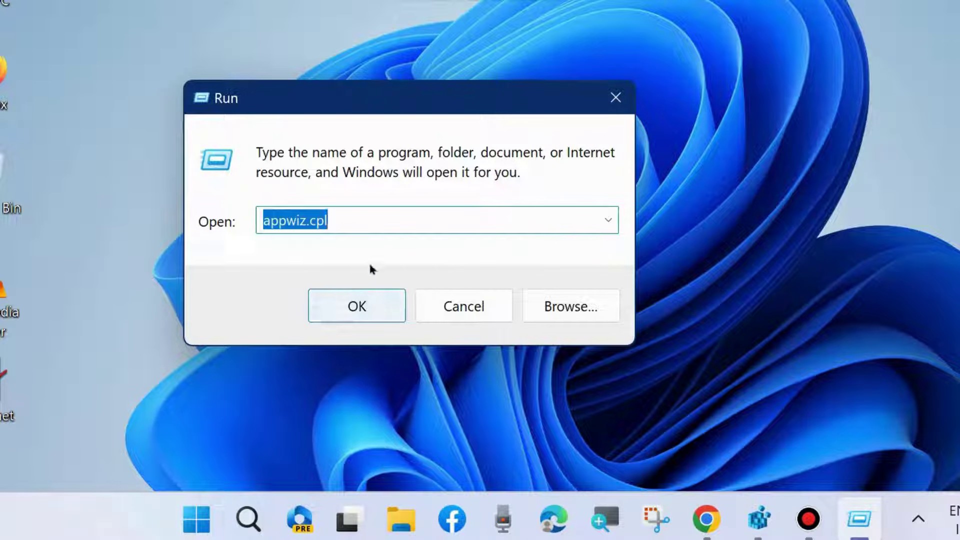
click(368, 304)
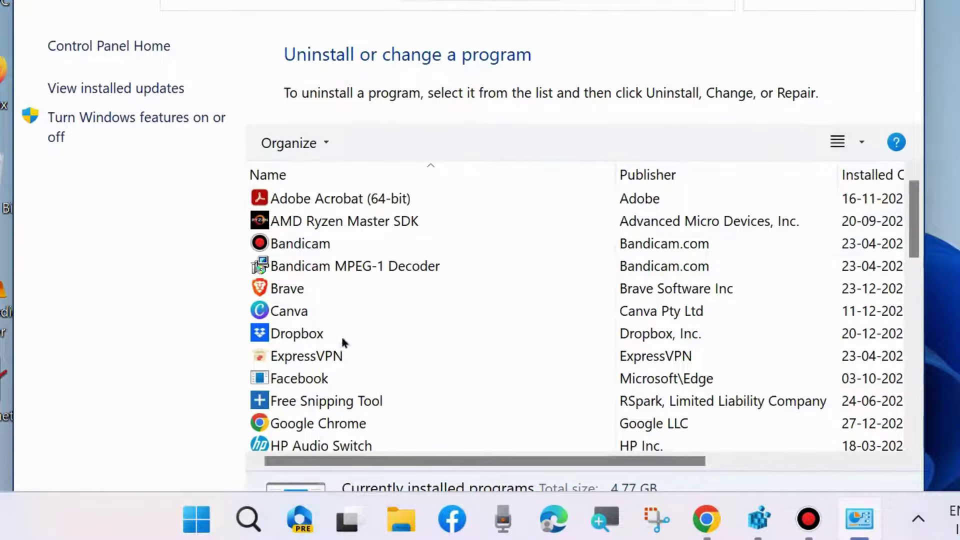
scroll(341, 335, down, 5)
scroll(341, 342, down, 3)
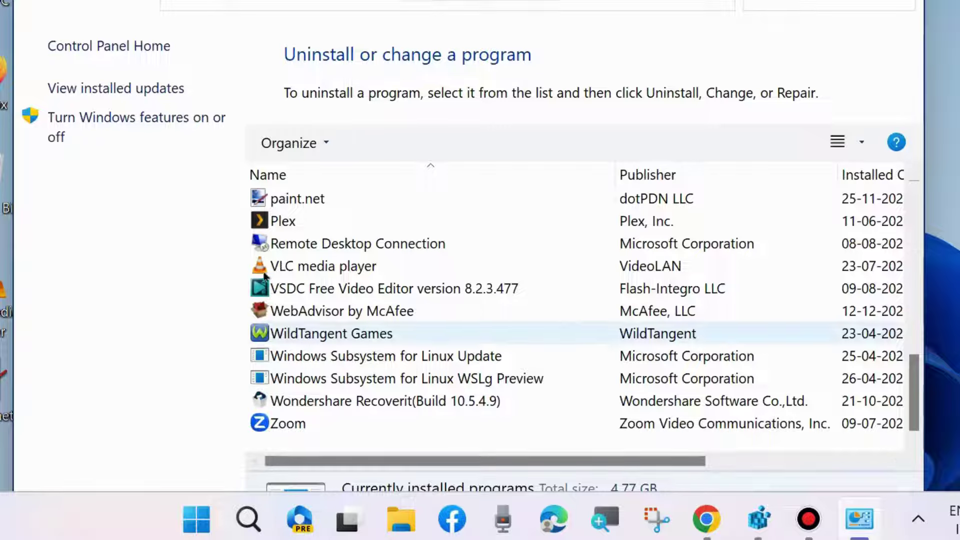
- Select VLC media player in the installed programs list as a removal candidate
click(307, 267)
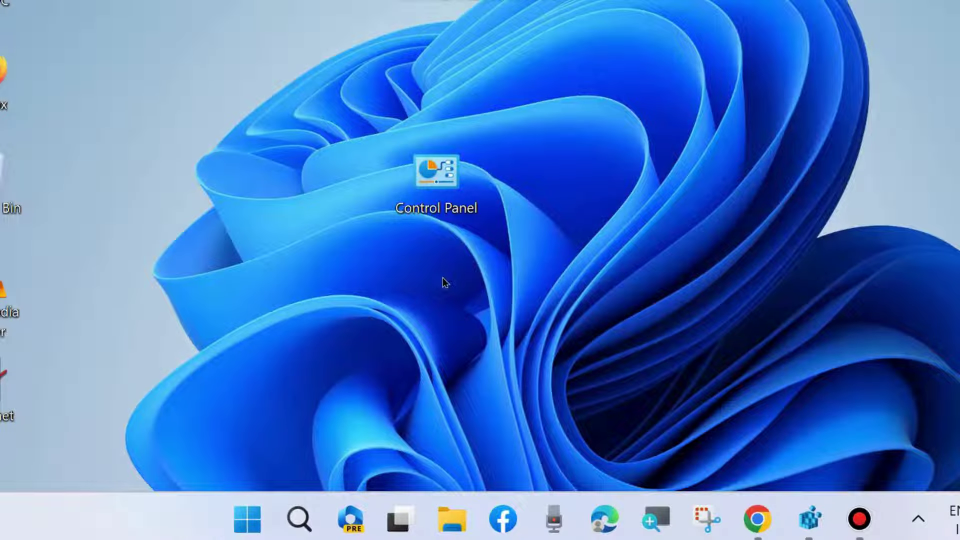
- Reach the Windows Update page in Settings from the Start button's shortcut menu
right_click(247, 519)
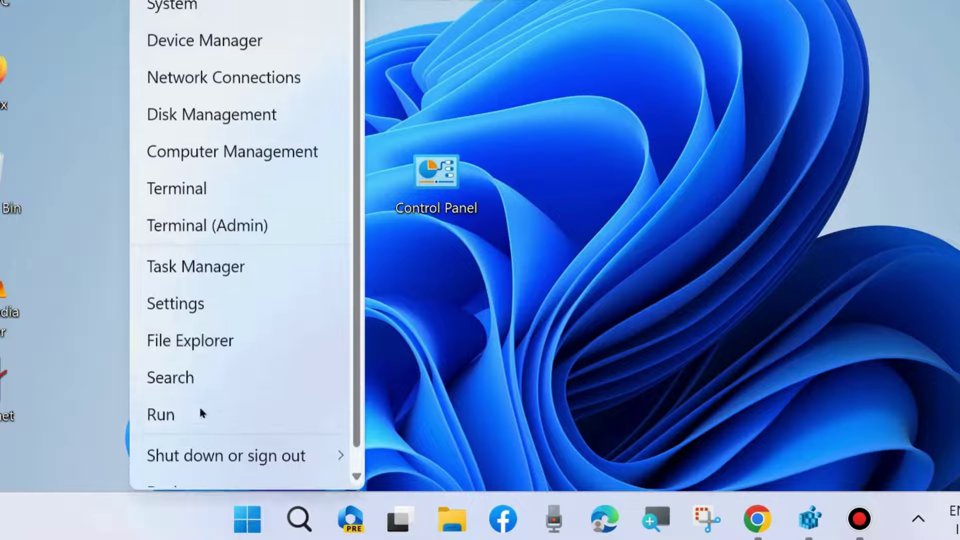
click(175, 302)
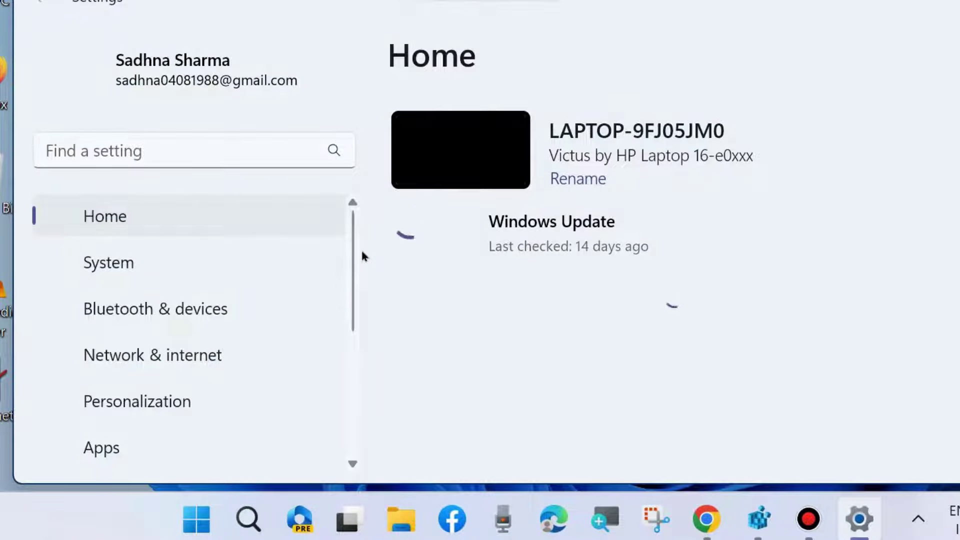
scroll(175, 303, down, 3)
scroll(175, 303, down, 3)
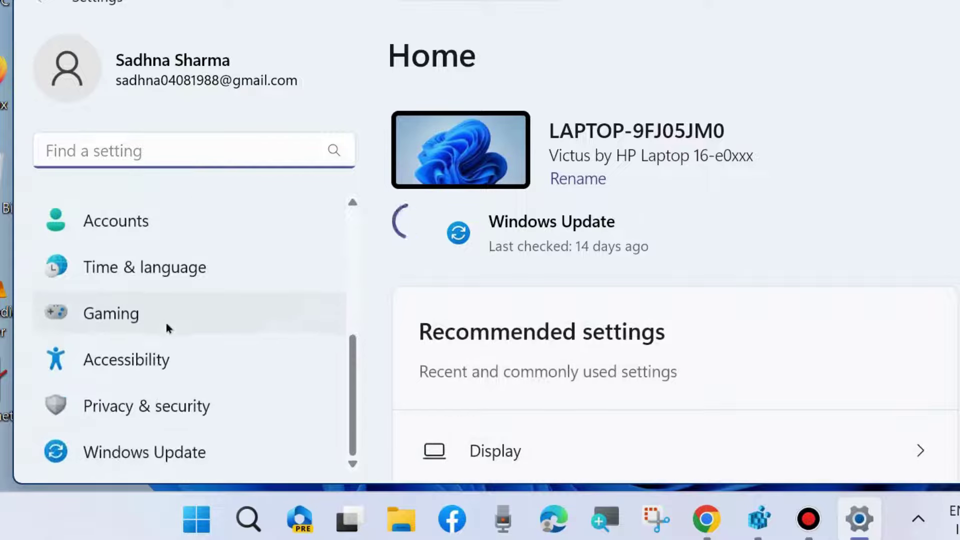
click(159, 455)
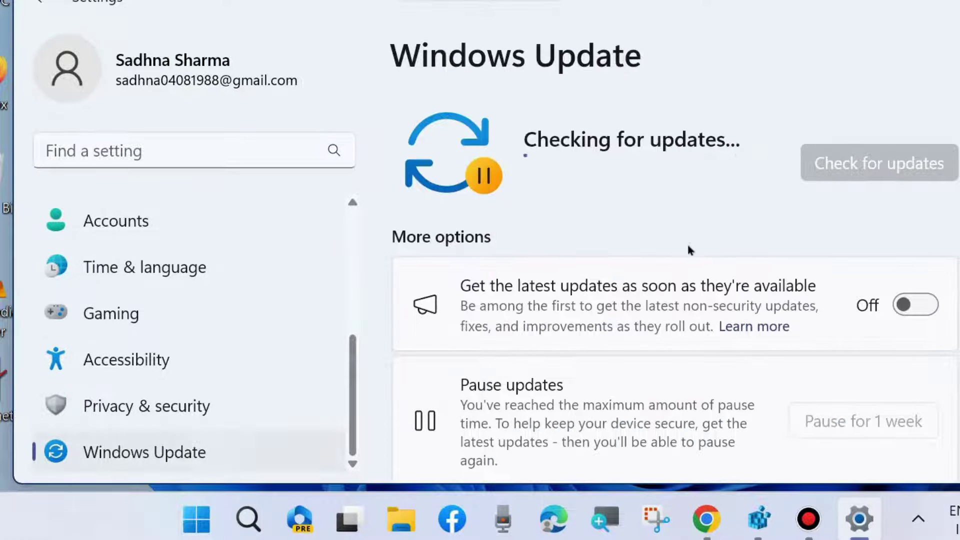
scroll(685, 245, down, 3)
scroll(679, 248, down, 3)
scroll(669, 258, down, 2)
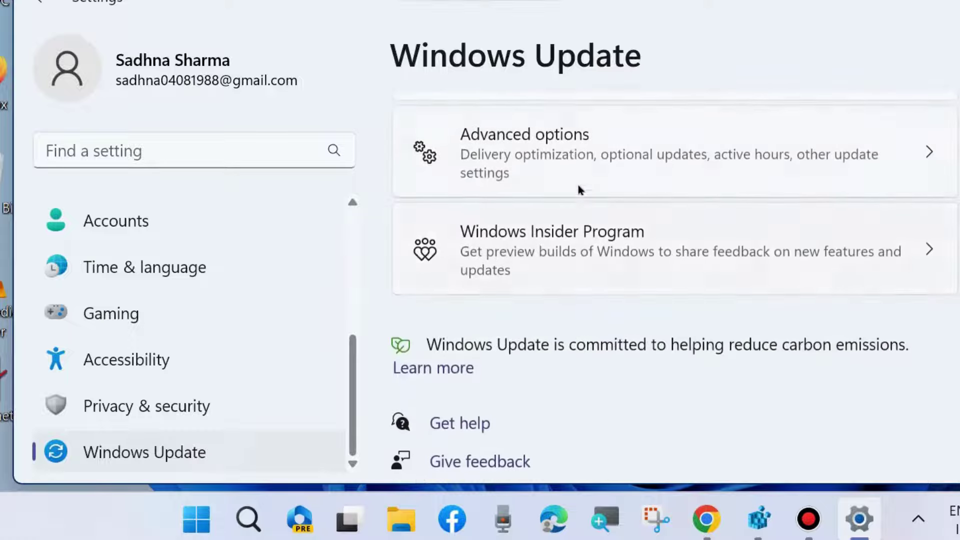
click(524, 154)
scroll(594, 263, down, 3)
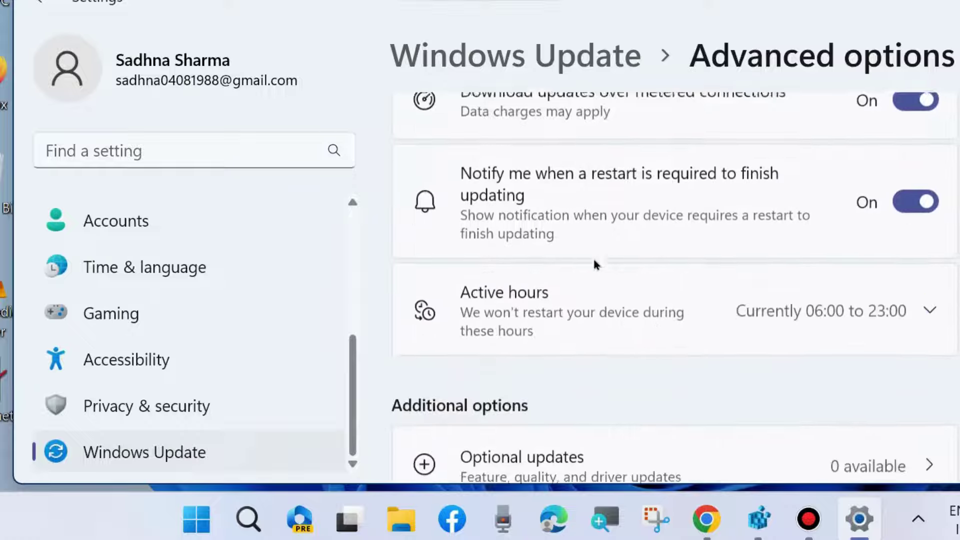
scroll(594, 257, down, 3)
scroll(593, 257, down, 1)
scroll(593, 257, down, 1)
scroll(593, 256, down, 3)
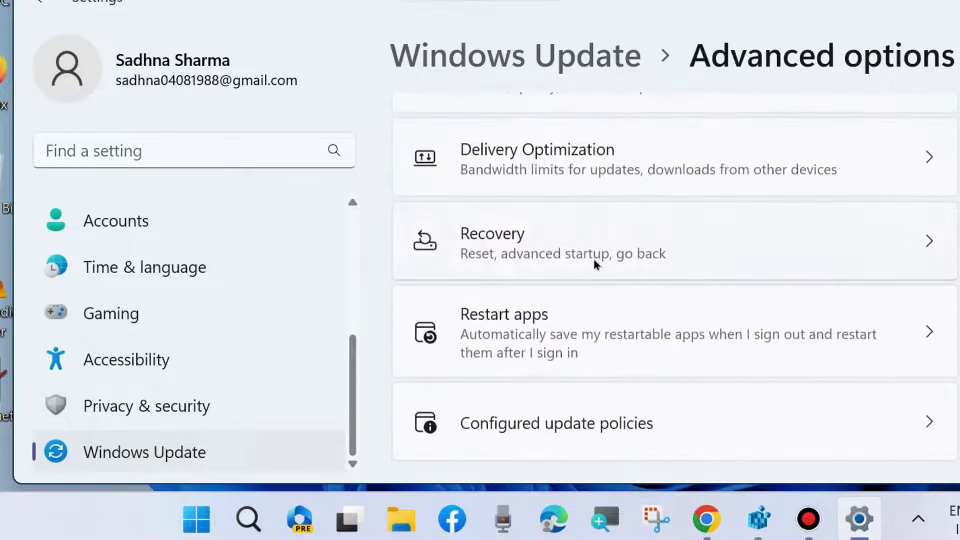
scroll(593, 257, down, 2)
scroll(592, 257, up, 1)
scroll(592, 256, up, 3)
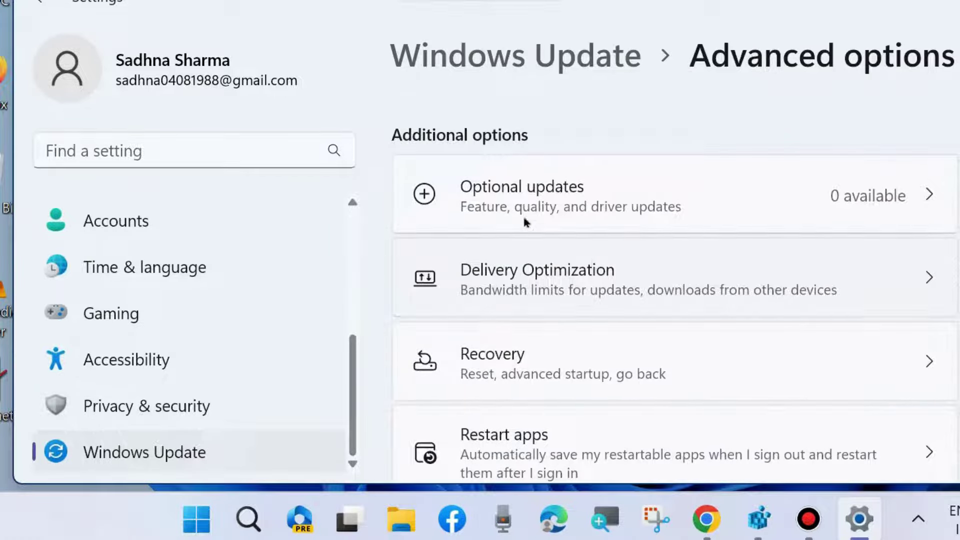
click(535, 199)
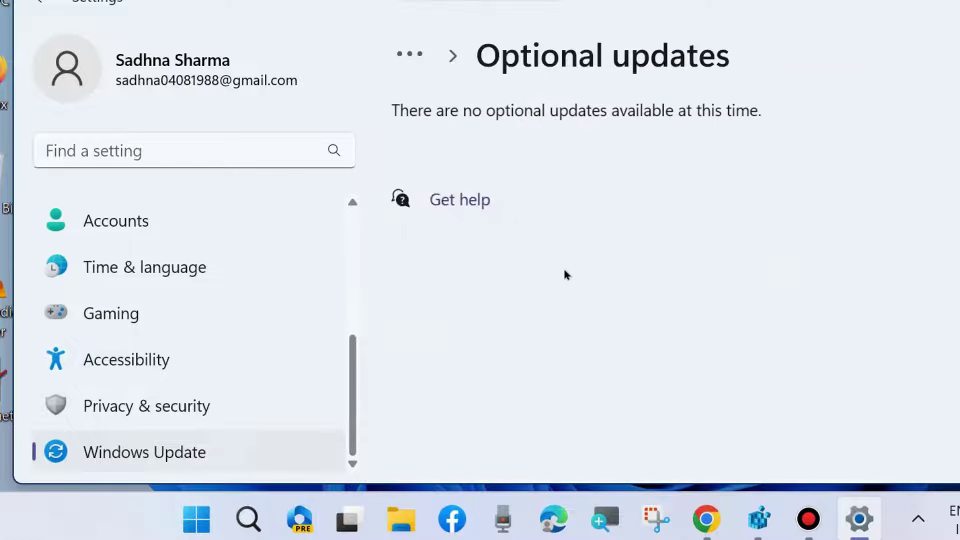
click(40, 2)
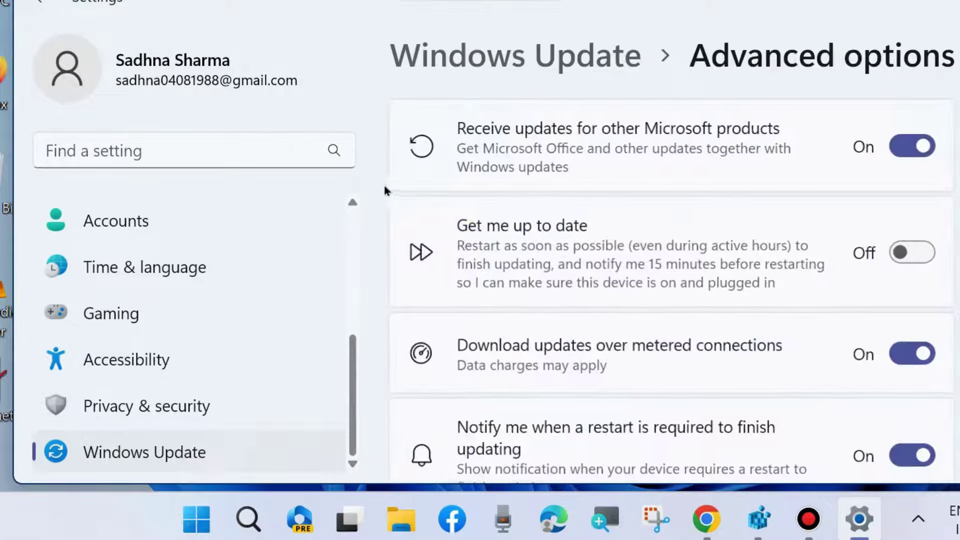
scroll(565, 252, down, 2)
scroll(564, 254, down, 2)
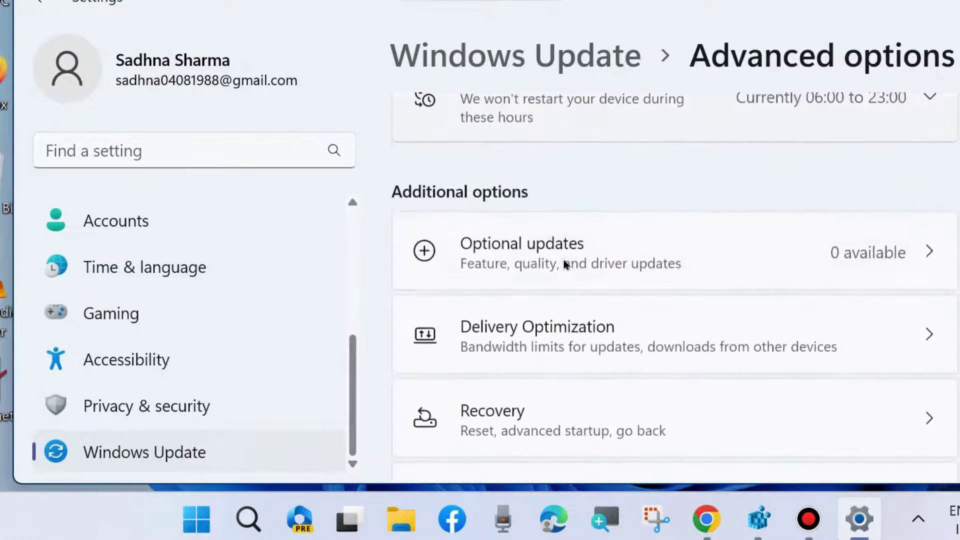
scroll(565, 255, down, 2)
scroll(620, 277, down, 2)
scroll(619, 279, down, 2)
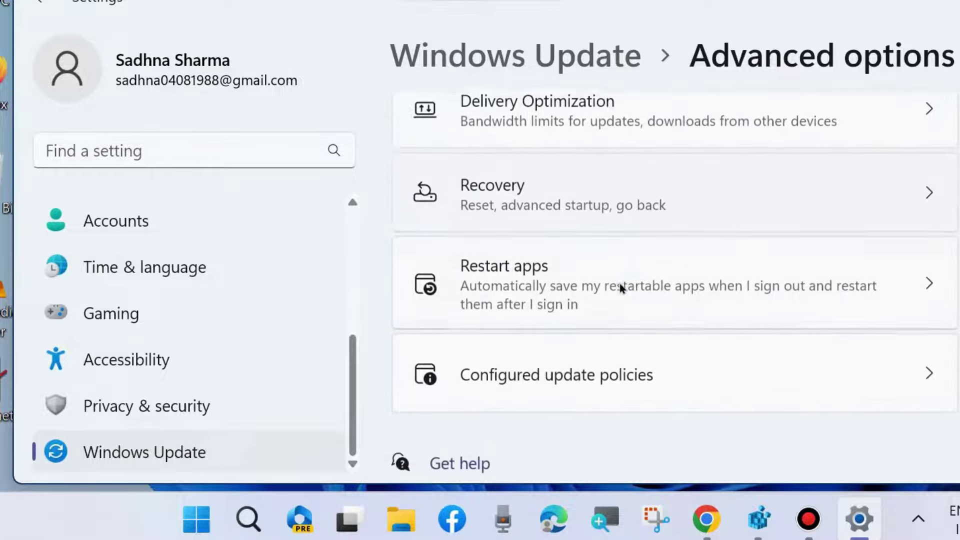
click(39, 2)
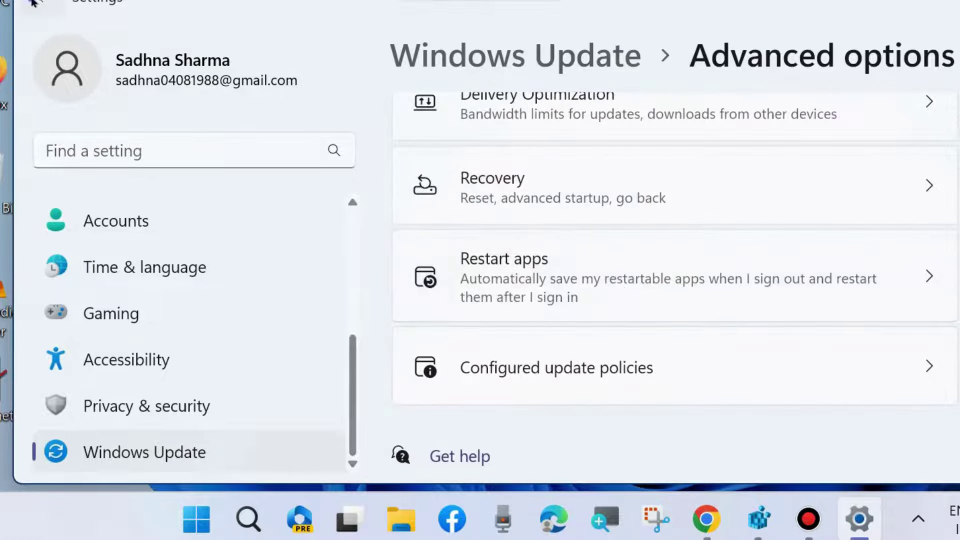
scroll(591, 286, down, 3)
scroll(590, 285, down, 2)
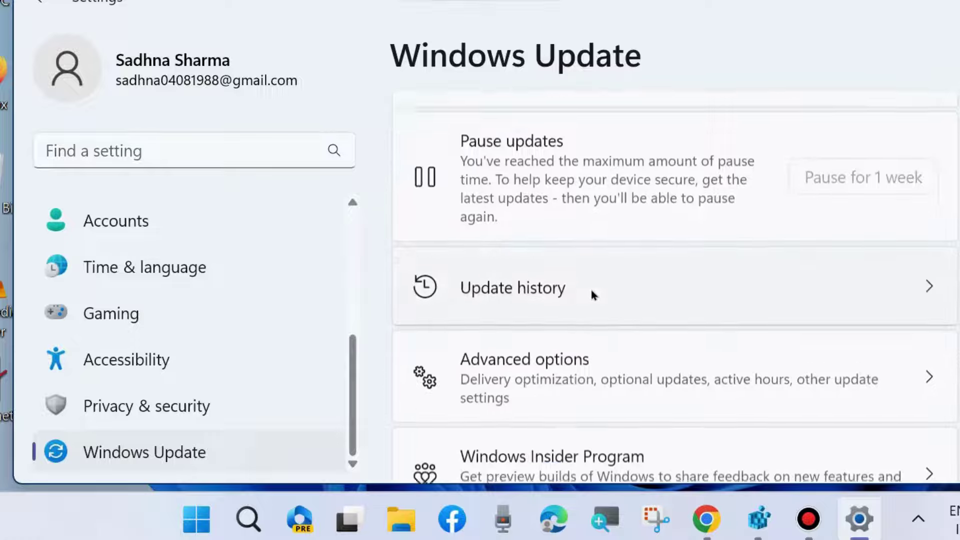
- Go through Update history to the Uninstall updates list showing 6 removable updates
click(515, 242)
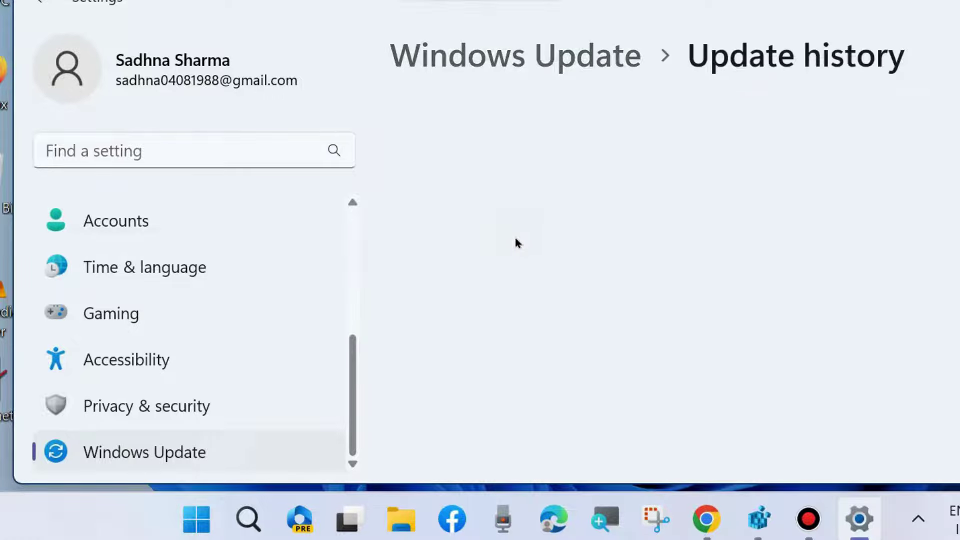
scroll(584, 255, down, 1)
scroll(581, 252, down, 5)
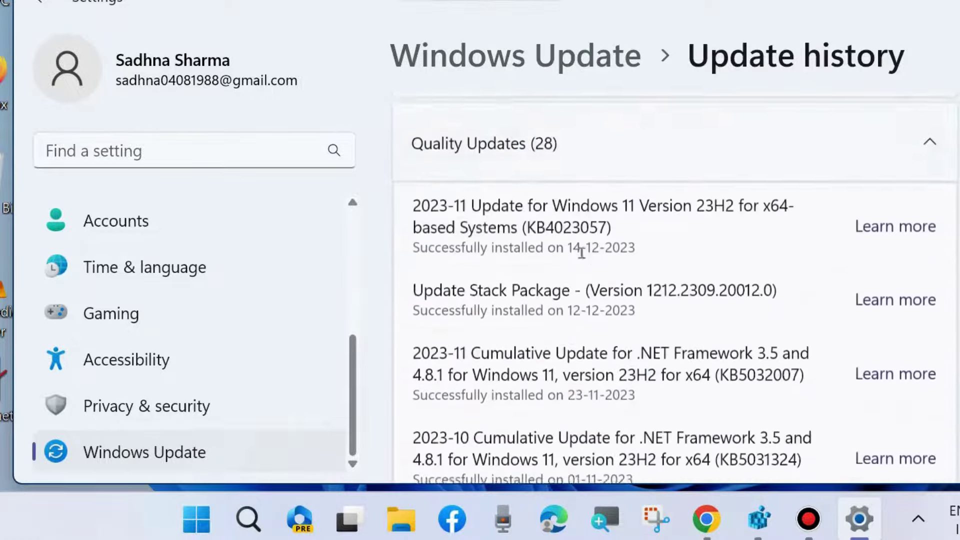
scroll(581, 255, down, 5)
scroll(582, 259, down, 5)
scroll(579, 291, down, 5)
scroll(579, 290, down, 6)
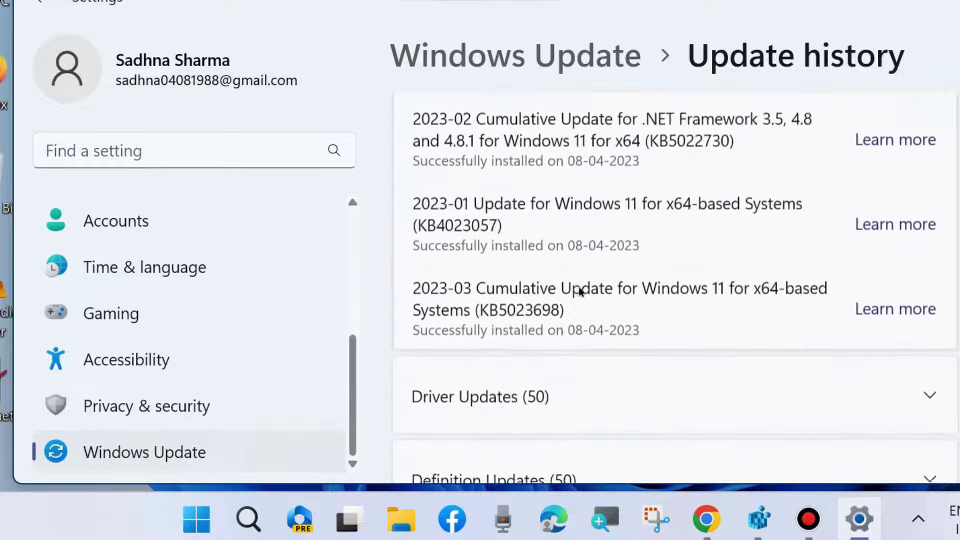
scroll(579, 290, down, 5)
scroll(579, 290, down, 1)
scroll(579, 289, down, 1)
scroll(579, 294, down, 1)
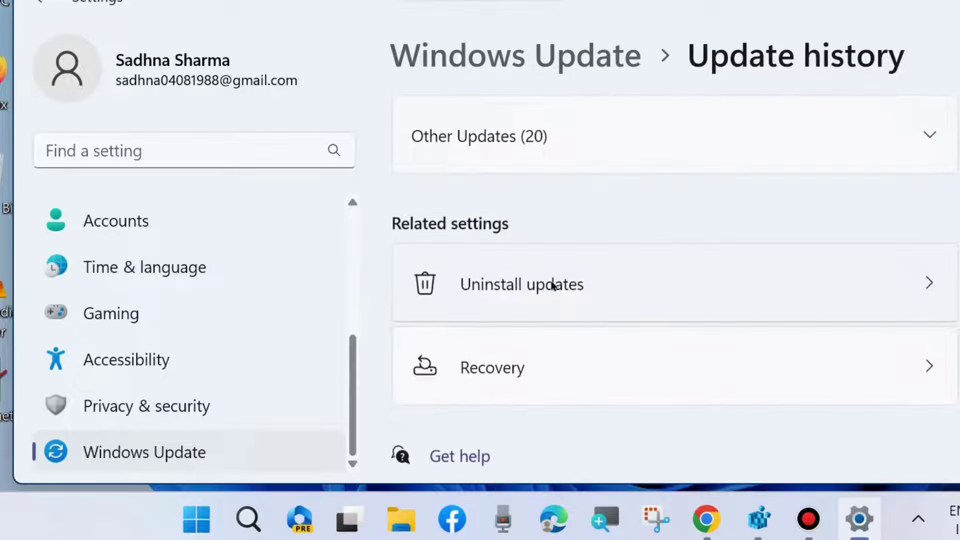
click(518, 287)
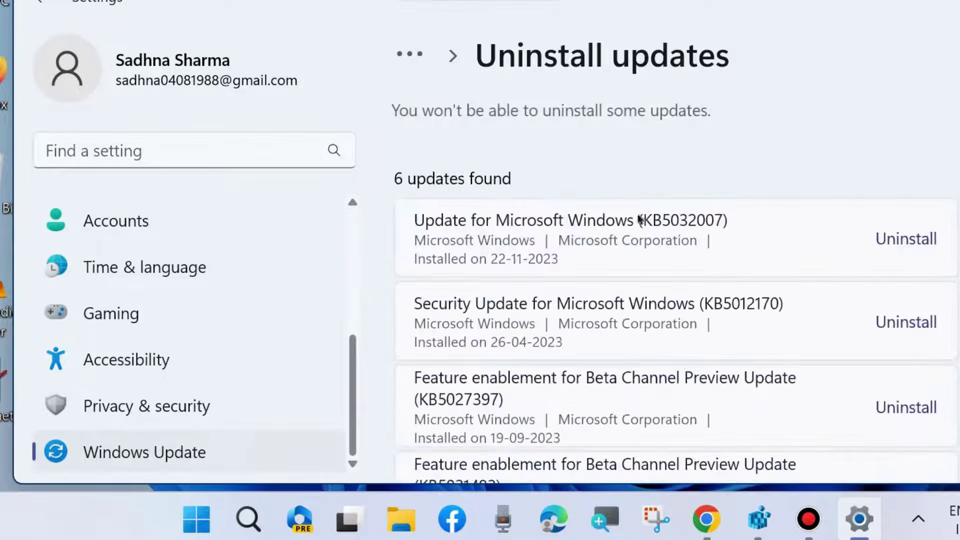